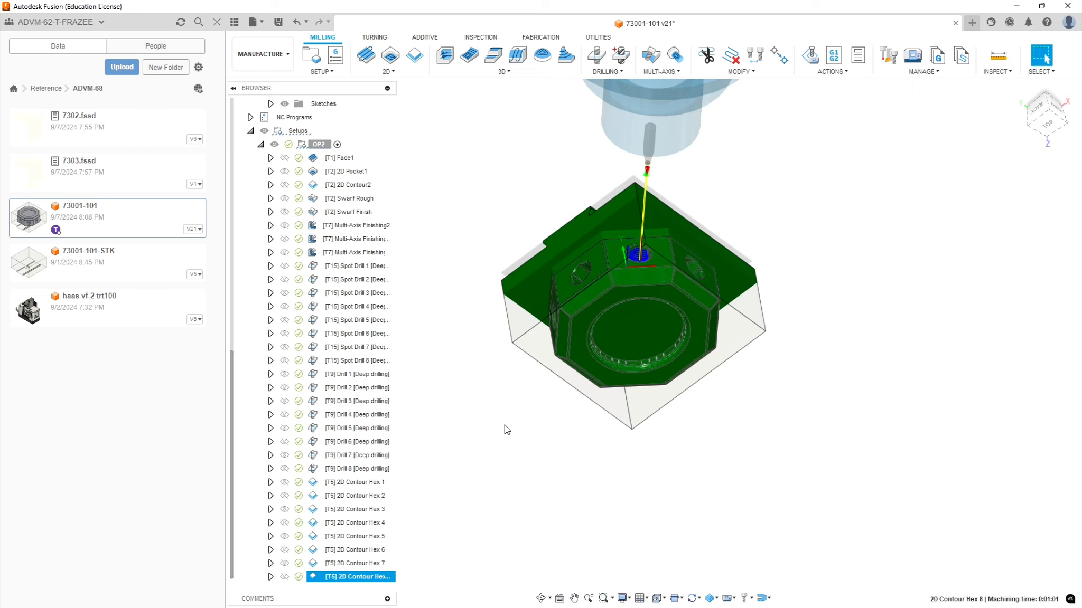
# Inspect the machined part from several angles, then collapse the OP2 setup's operations and clear the toolpath selection.
pyautogui.keyDown('shift'); pyautogui.moveTo(568, 258); pyautogui.dragTo(634, 274, button='middle'); pyautogui.keyUp('shift')
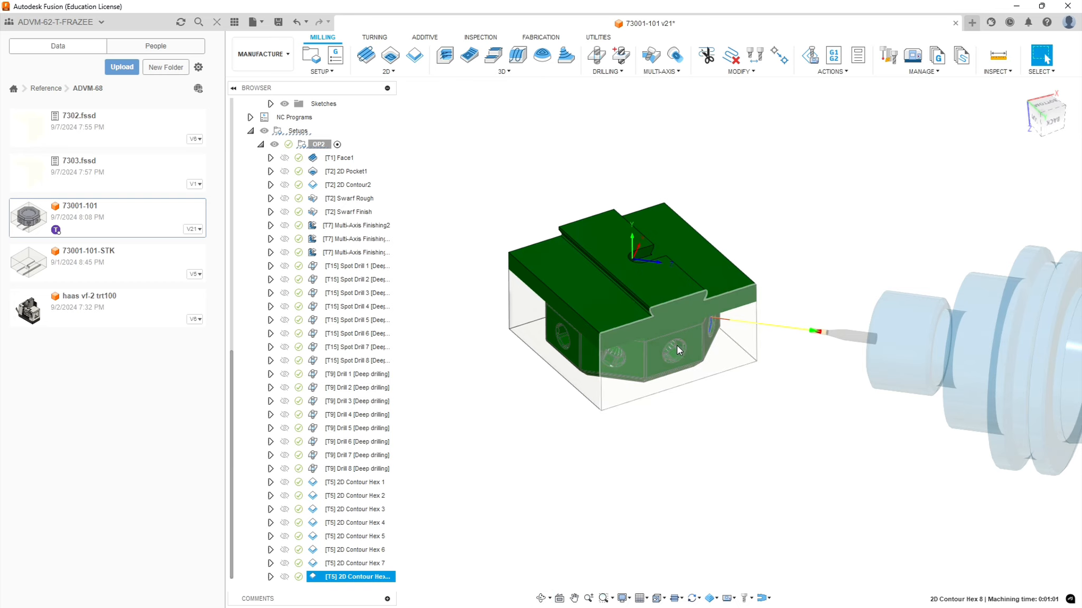
pyautogui.scroll(5, 681, 359)
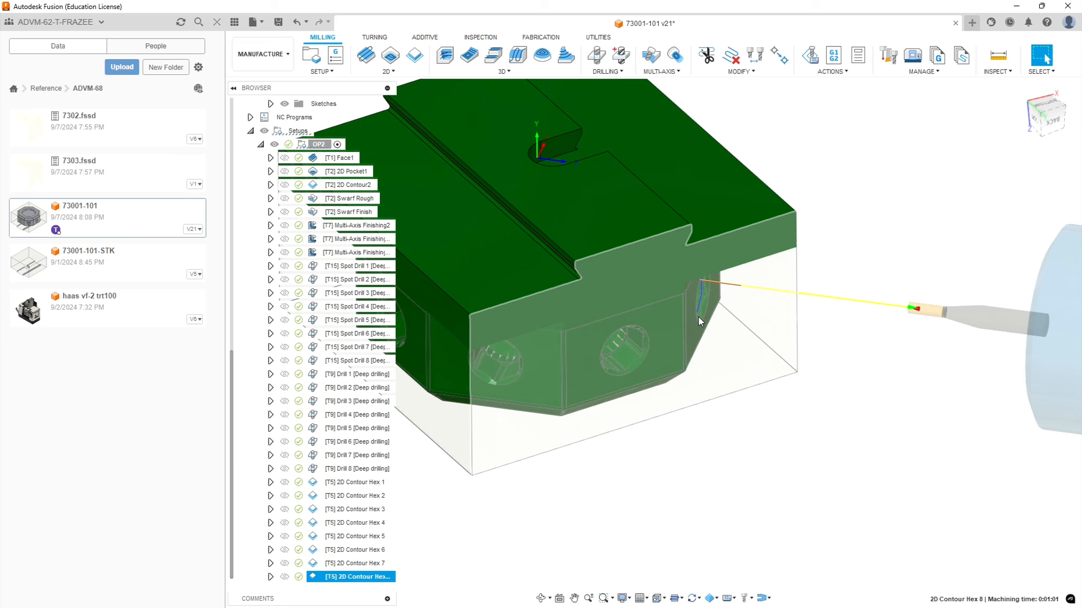
pyautogui.scroll(-5, 598, 354)
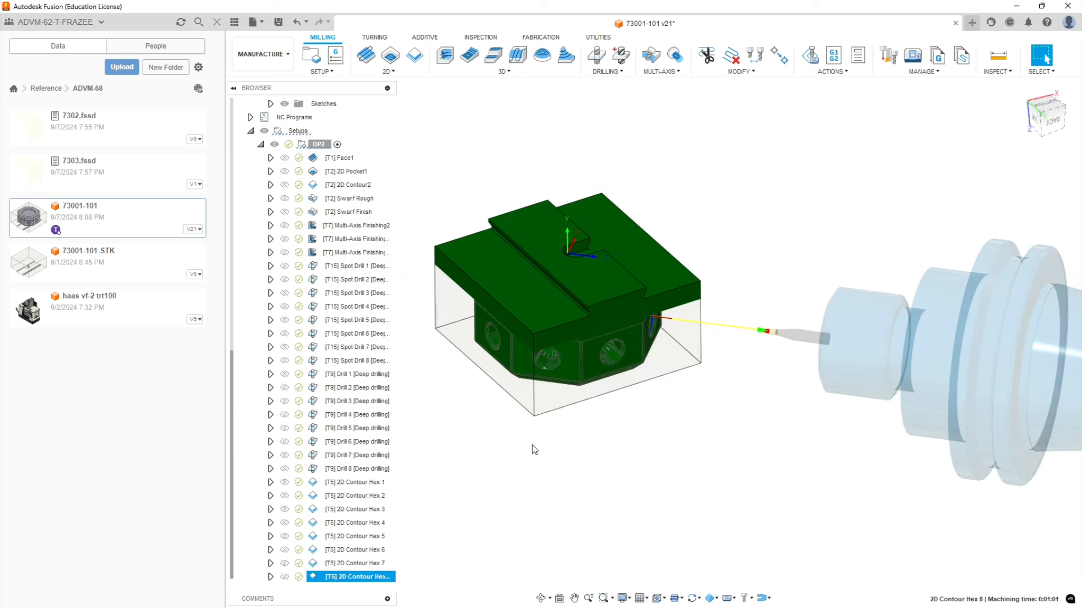
pyautogui.scroll(-3, 560, 383)
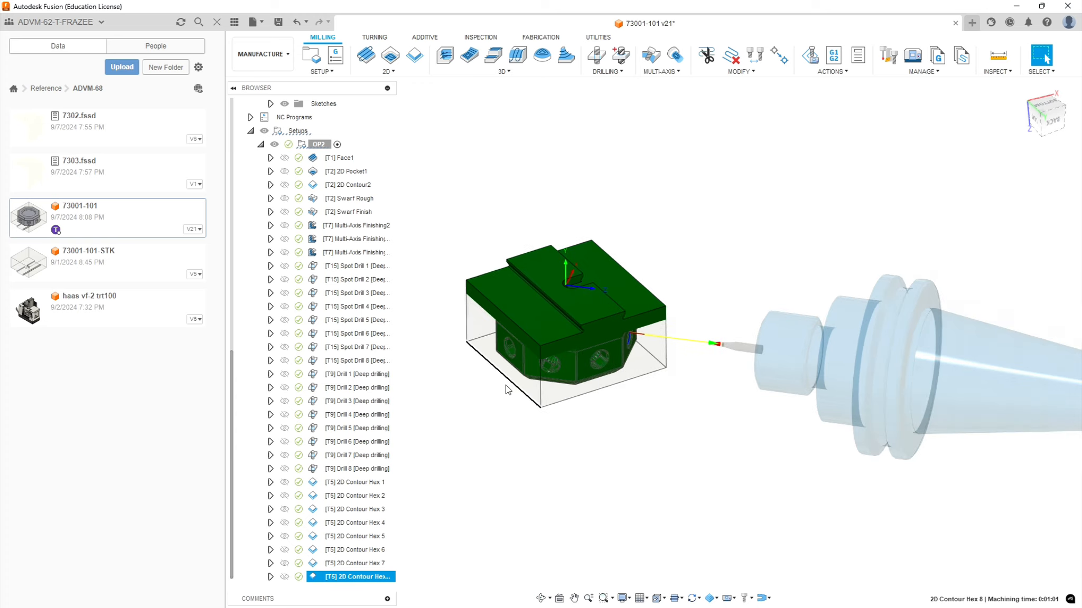
pyautogui.scroll(4, 470, 311)
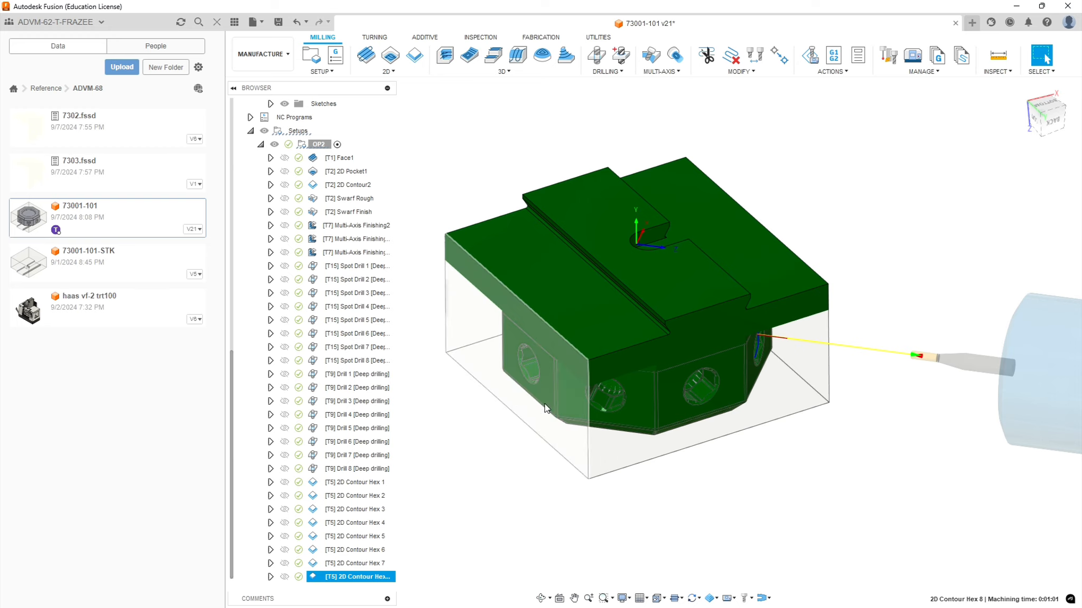
pyautogui.click(260, 145)
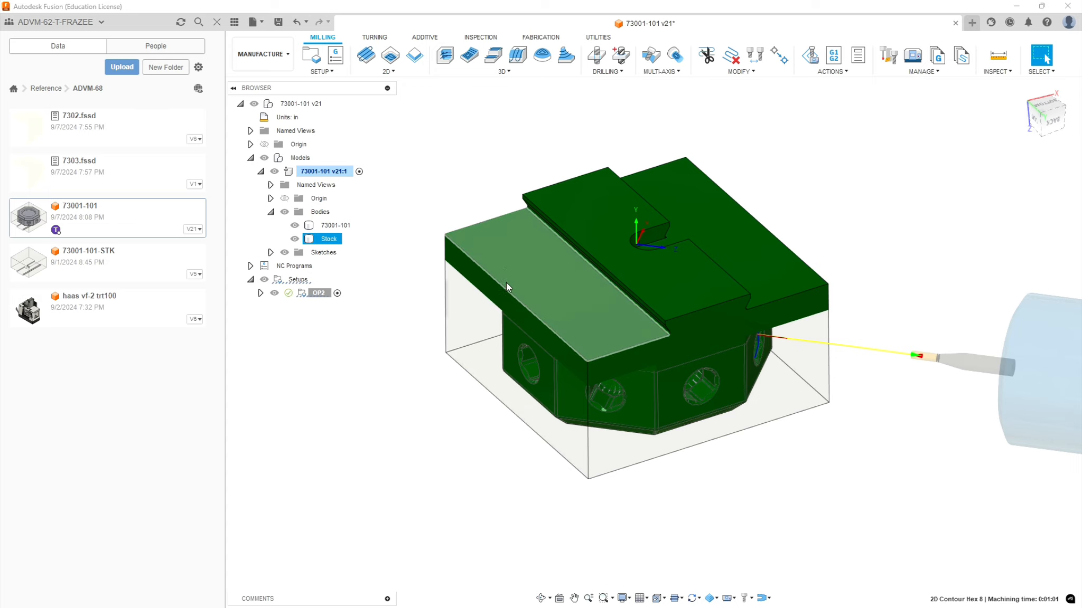
pyautogui.click(447, 331)
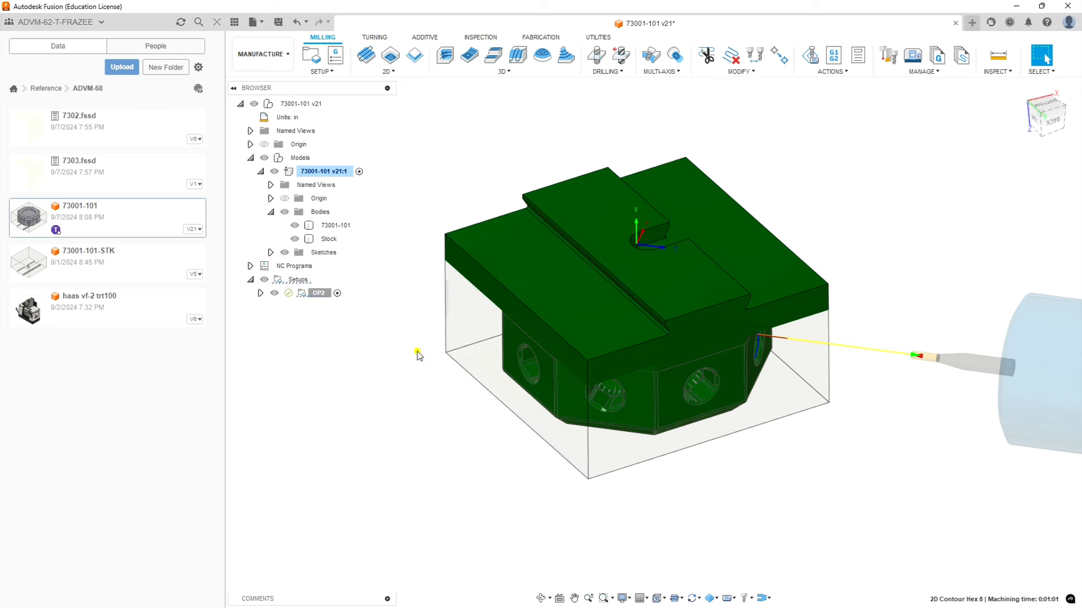
pyautogui.click(417, 352)
pyautogui.click(450, 351)
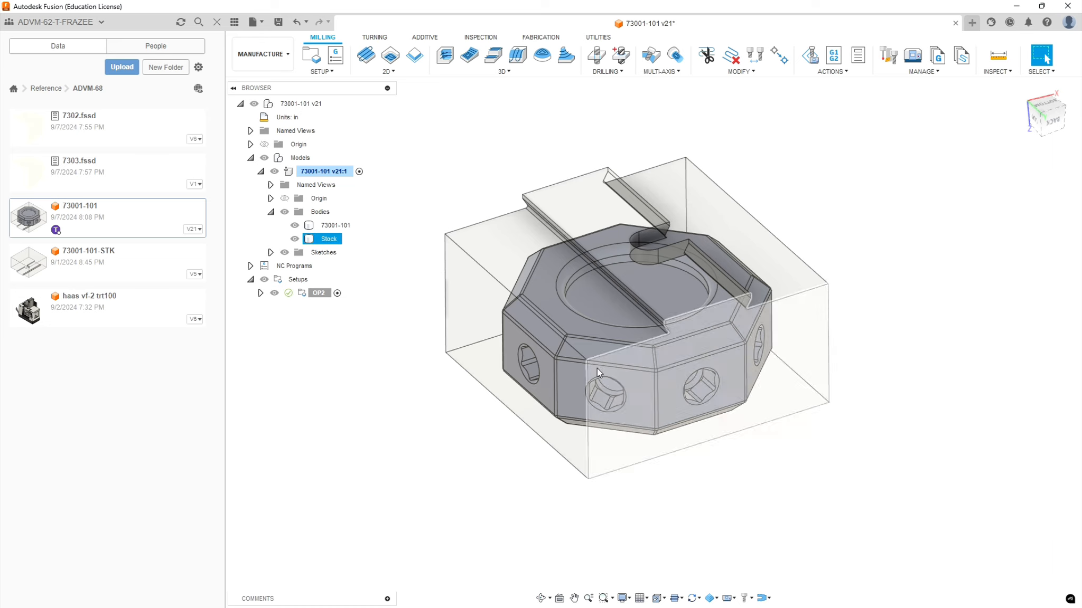
pyautogui.click(409, 362)
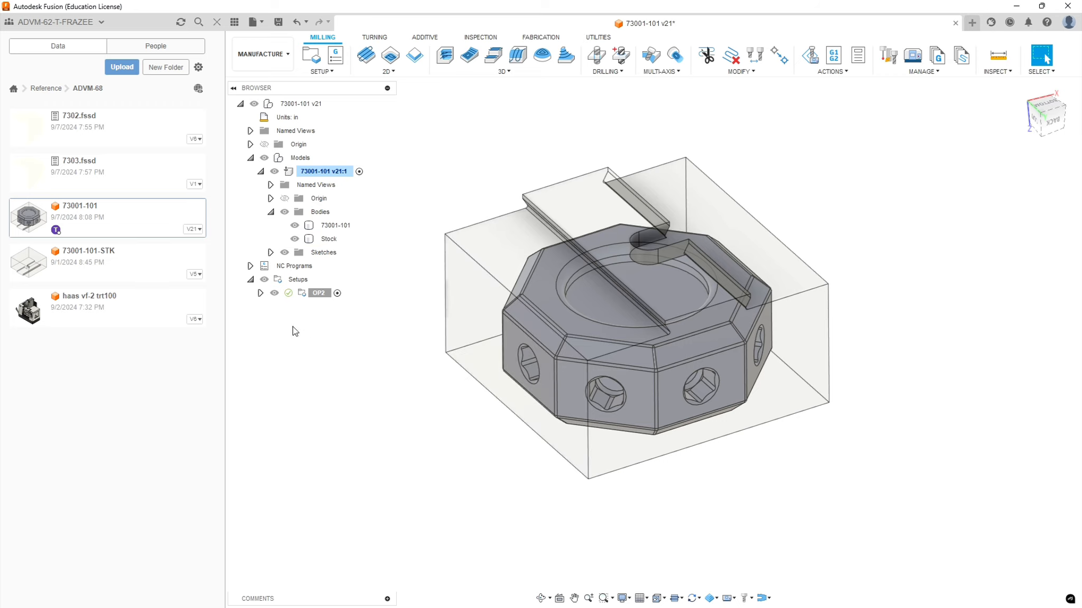
# Create a new milling setup under Setups and hide the Stock body so only the 73001-101 body is selectable.
pyautogui.click(300, 280)
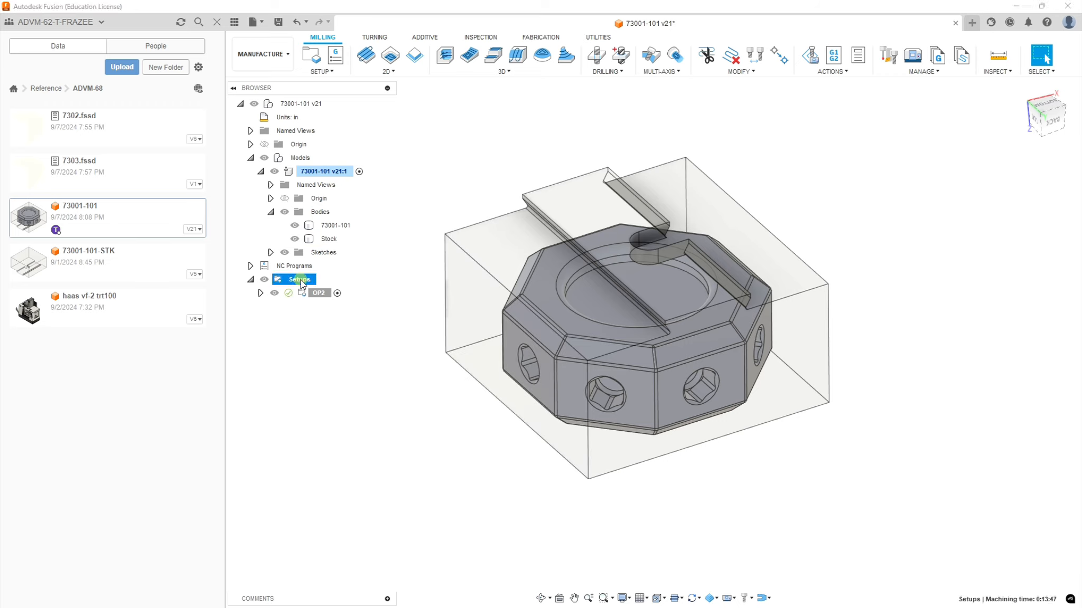
pyautogui.rightClick(300, 280)
pyautogui.click(332, 291)
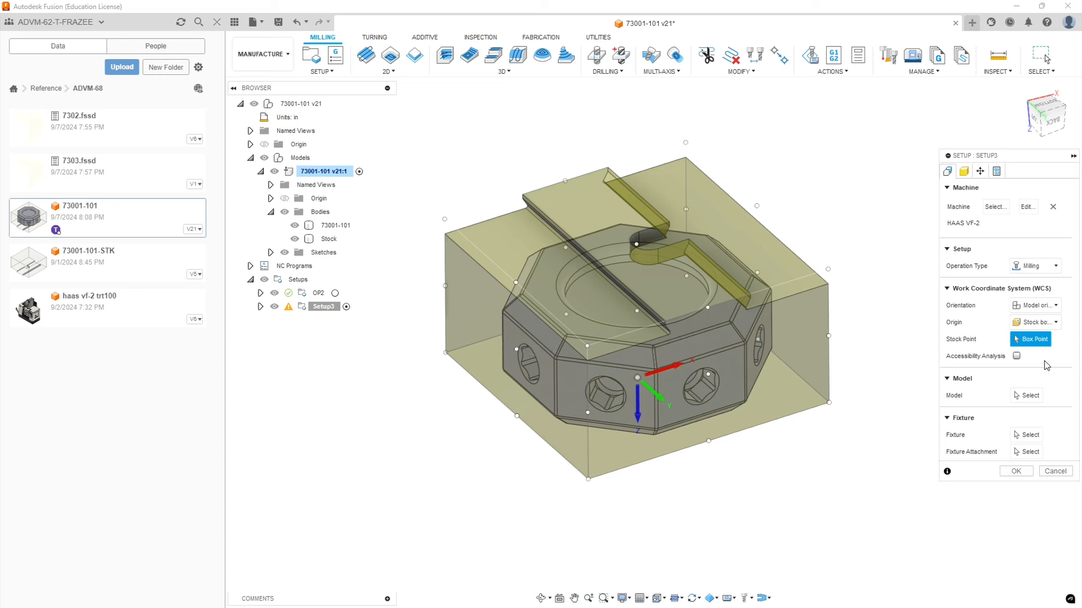
pyautogui.click(1055, 322)
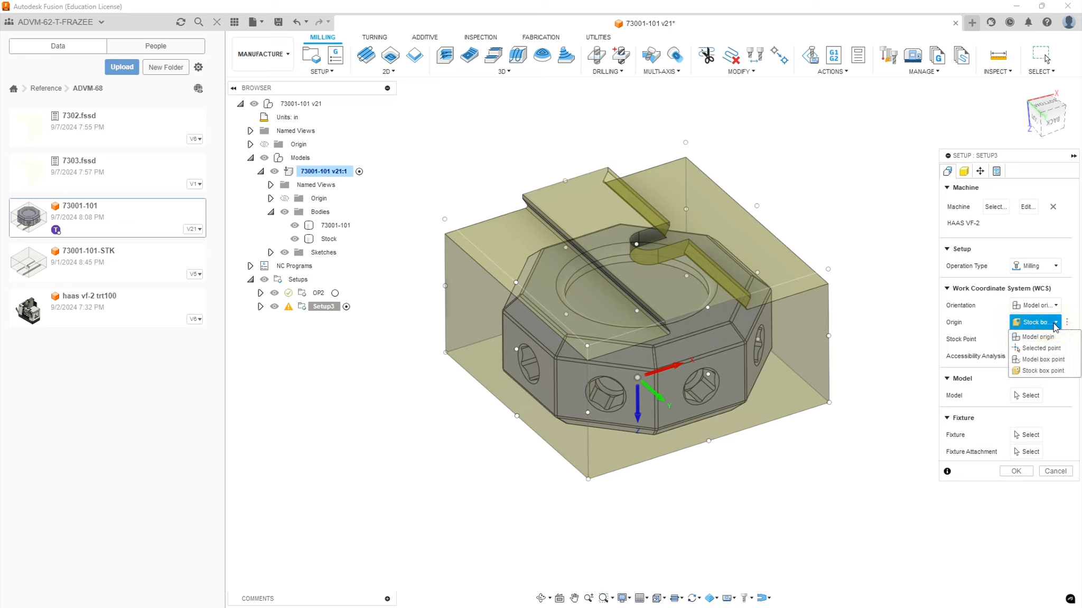
pyautogui.click(1044, 359)
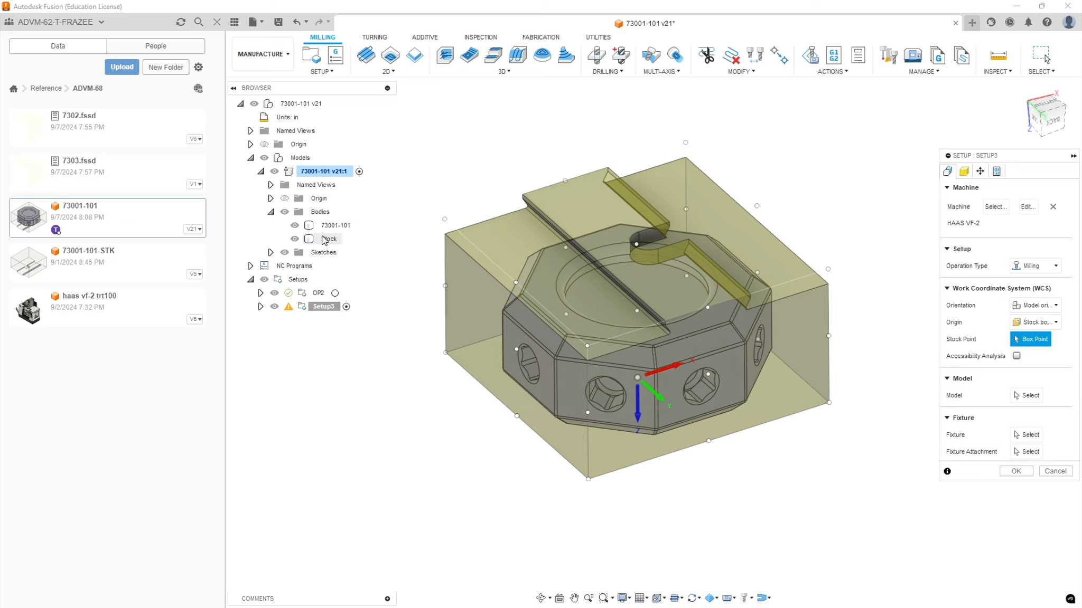
pyautogui.click(295, 239)
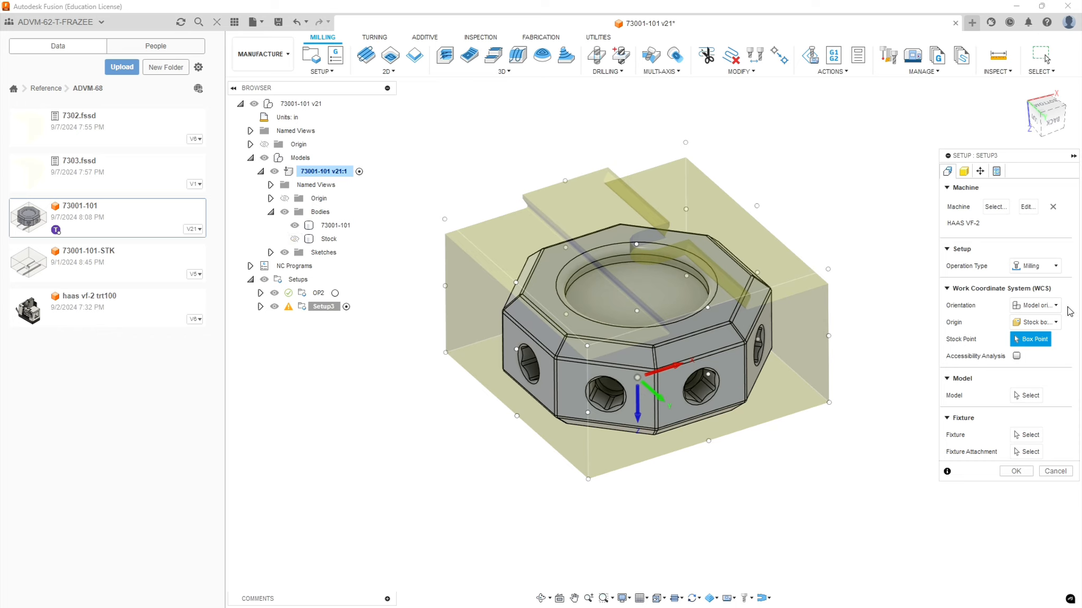
# Set the setup's orientation to Z axis/plane & X axis, using the octagon's upper face for Z and a straight front edge for X.
pyautogui.click(1050, 323)
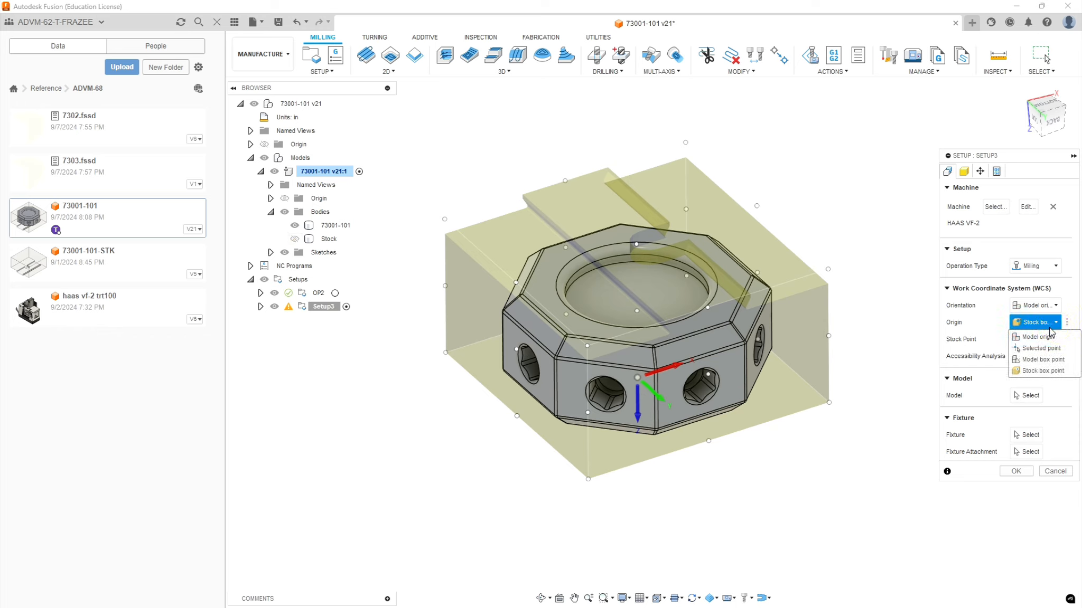
pyautogui.click(1036, 306)
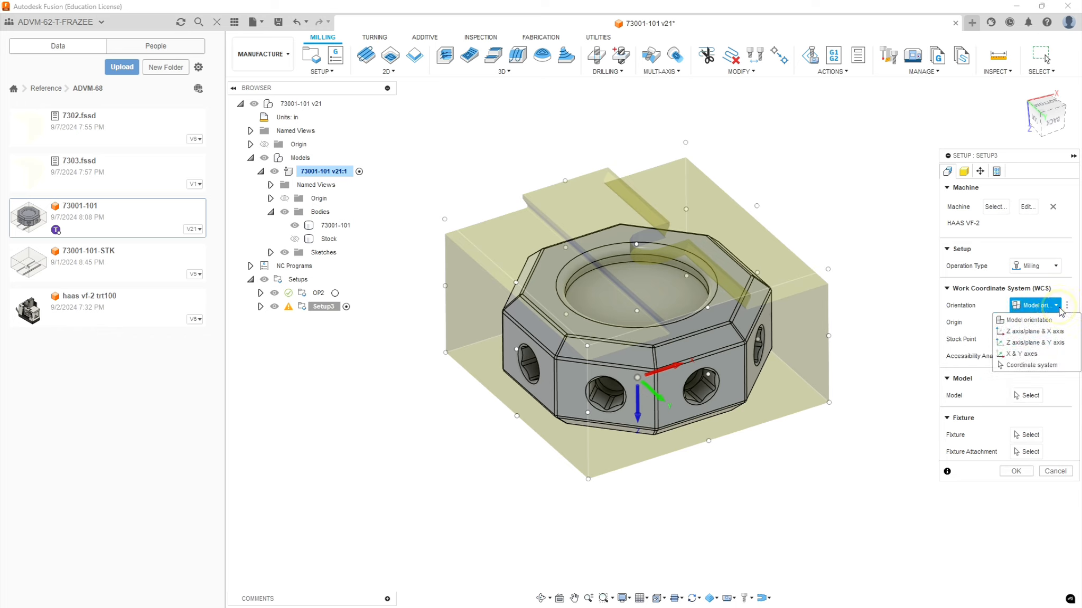
pyautogui.click(1033, 331)
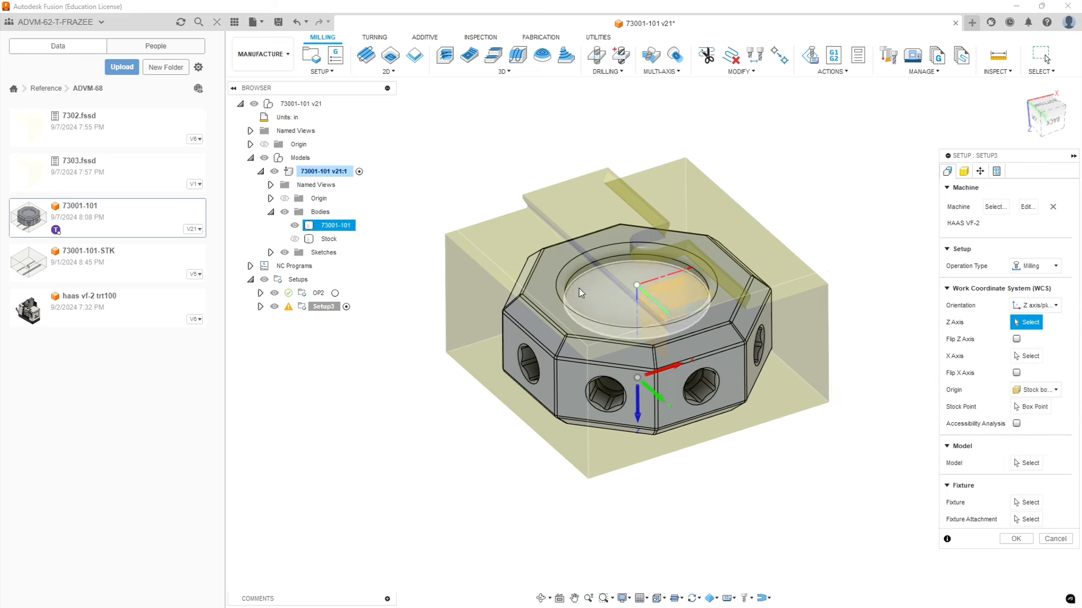
pyautogui.click(550, 269)
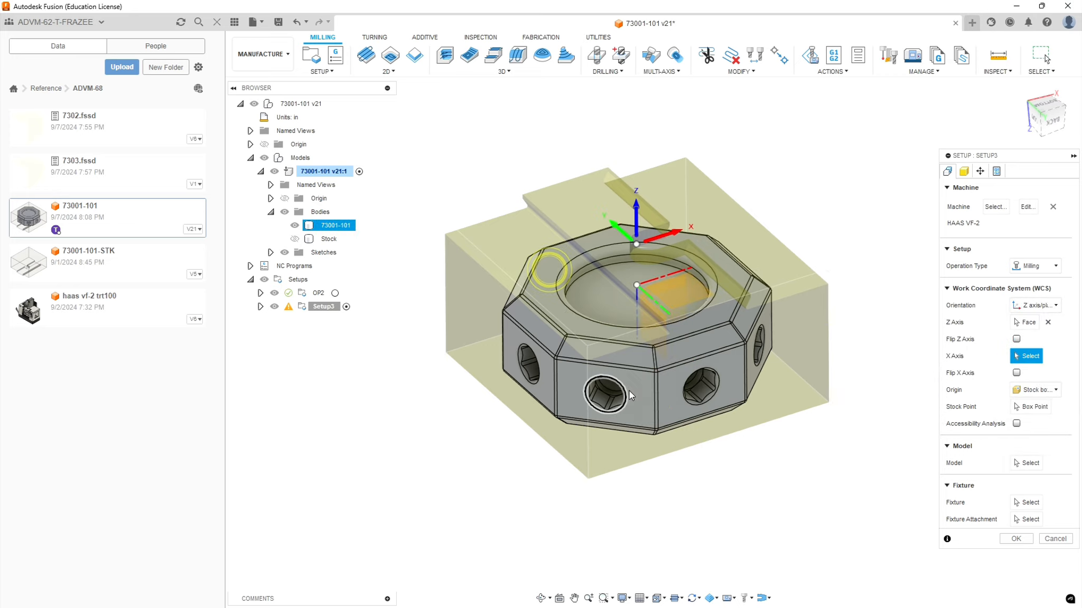
pyautogui.click(699, 331)
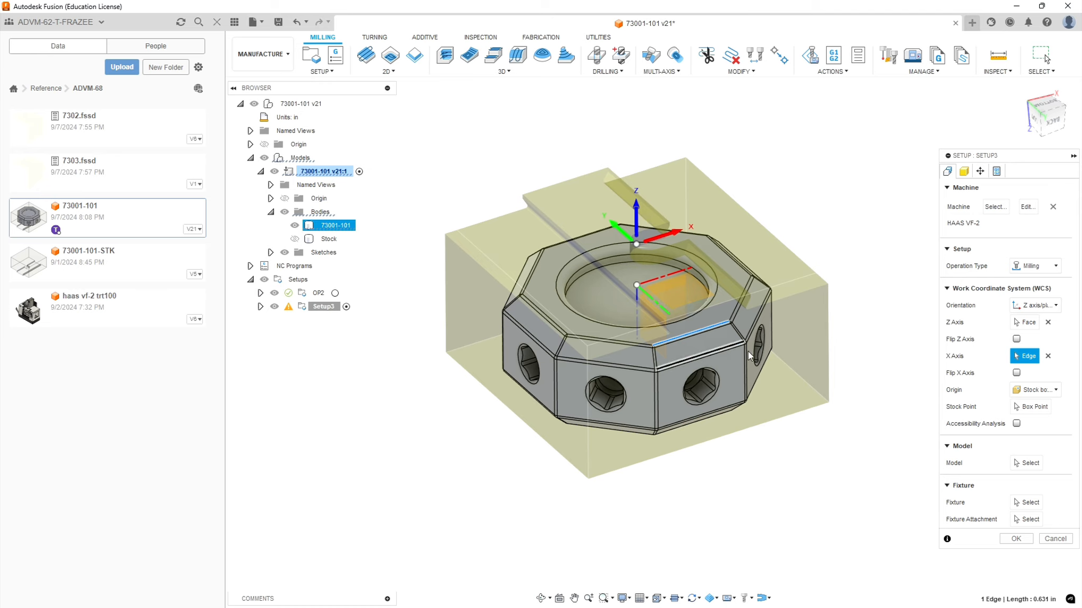
# Set the WCS origin type to Model box point and assign the 73001-101 body as the setup's model.
pyautogui.click(1056, 390)
pyautogui.click(1043, 427)
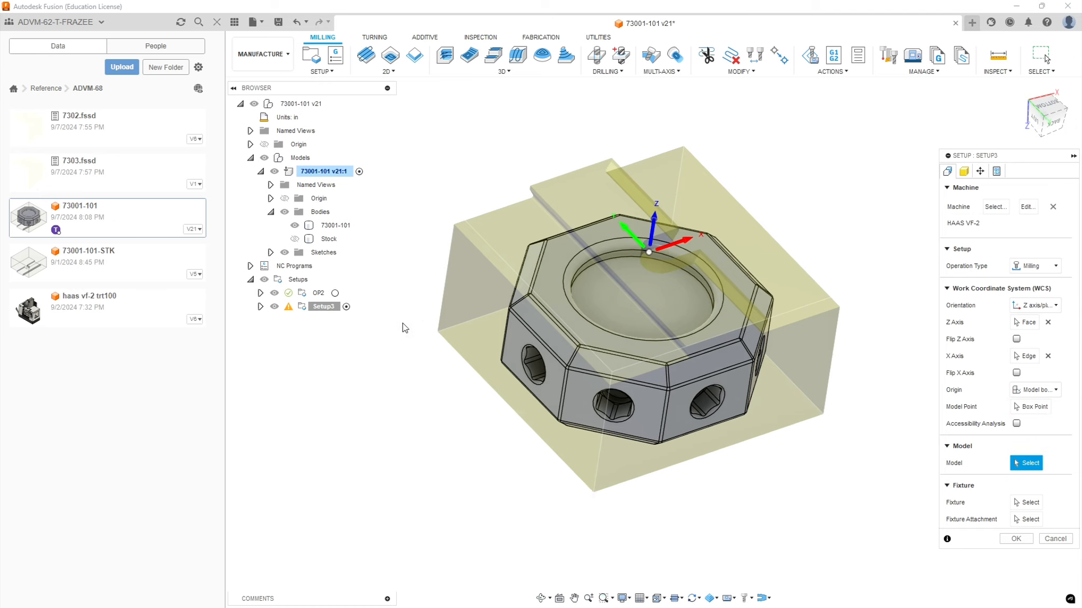
pyautogui.click(333, 225)
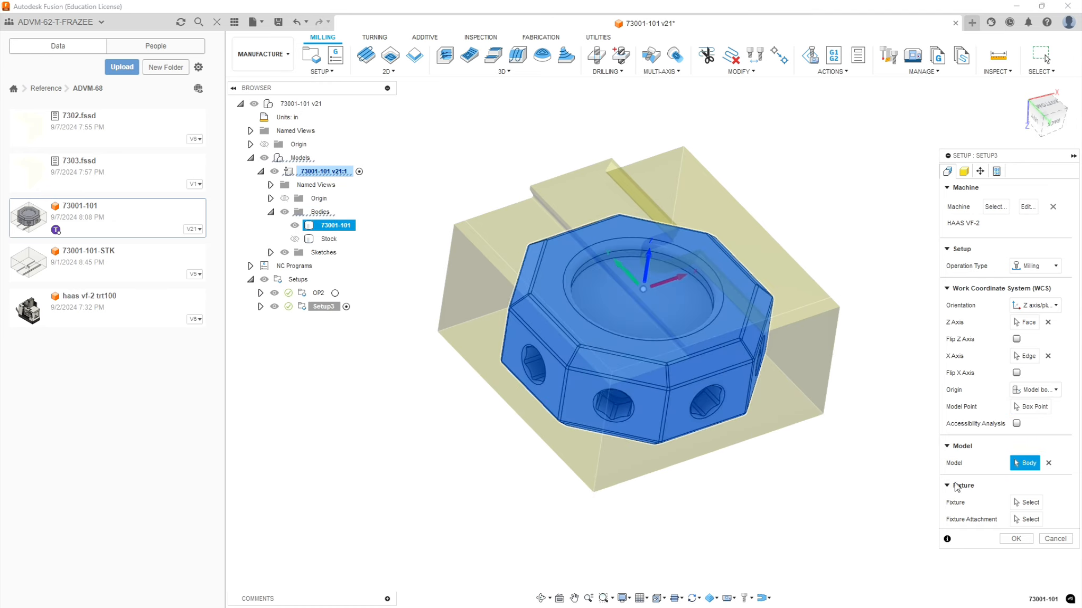
# Place the WCS origin on the model box's bottom corner at the minimum X and maximum Y side.
pyautogui.click(1036, 391)
pyautogui.click(1043, 426)
pyautogui.click(1030, 406)
pyautogui.keyDown('shift'); pyautogui.moveTo(769, 439); pyautogui.dragTo(803, 435, button='middle'); pyautogui.keyUp('shift')
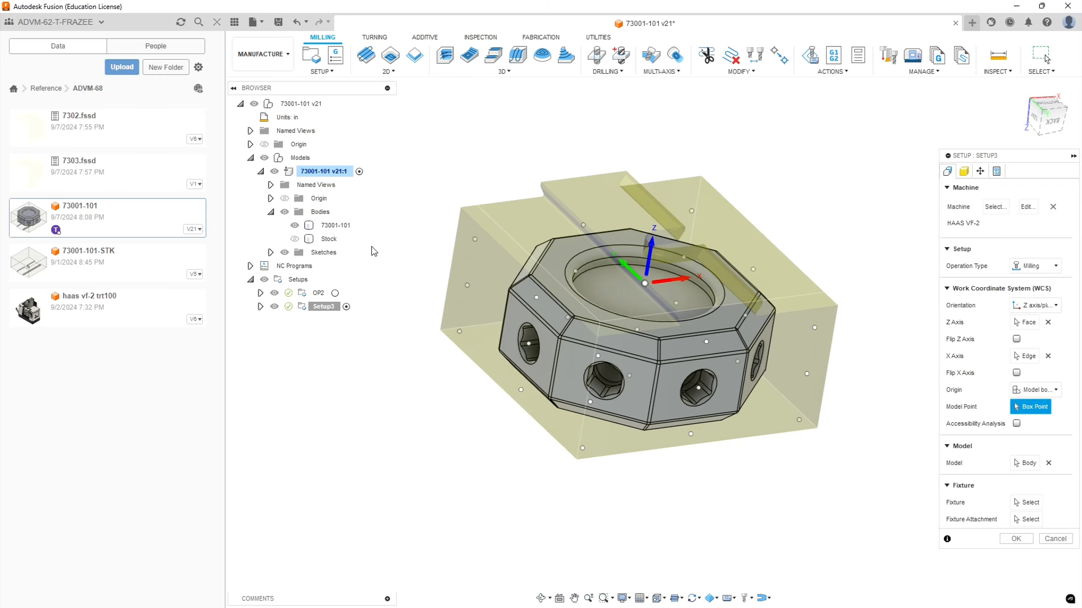
pyautogui.keyDown('shift'); pyautogui.moveTo(436, 457); pyautogui.dragTo(449, 431, button='middle'); pyautogui.keyUp('shift')
pyautogui.click(460, 364)
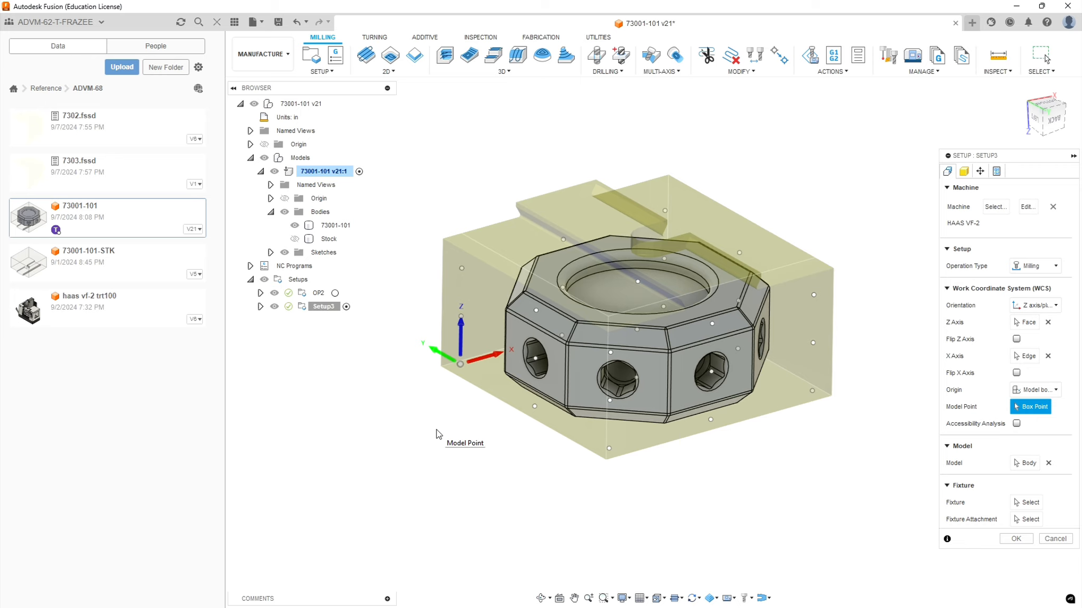
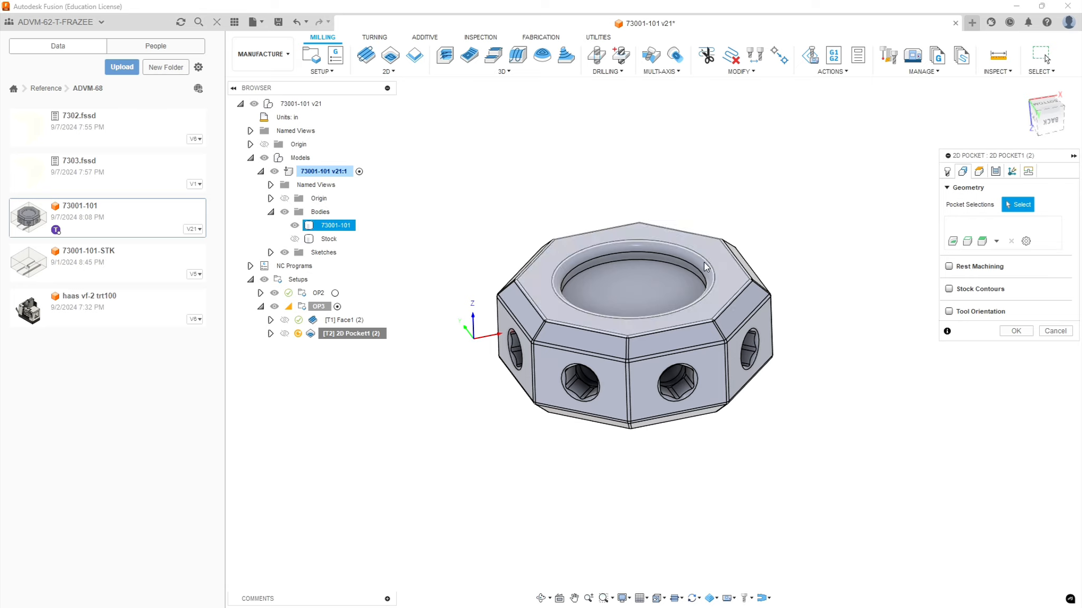
# Use the circular pocket floor as the 2D Pocket contour, exclude Stock Top from the retract height, and generate the toolpath.
pyautogui.click(654, 263)
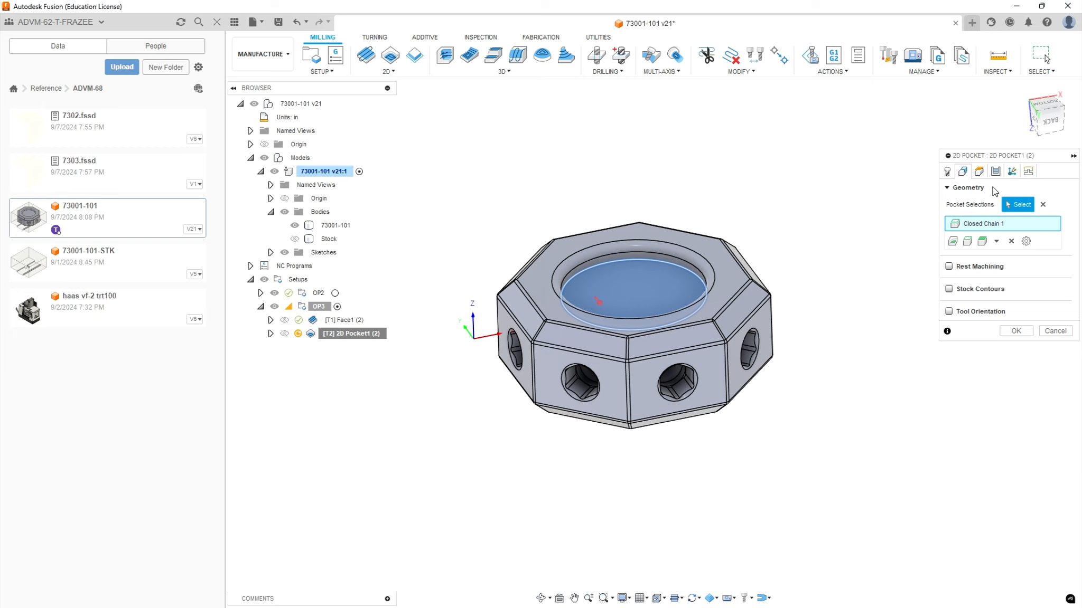
pyautogui.click(979, 170)
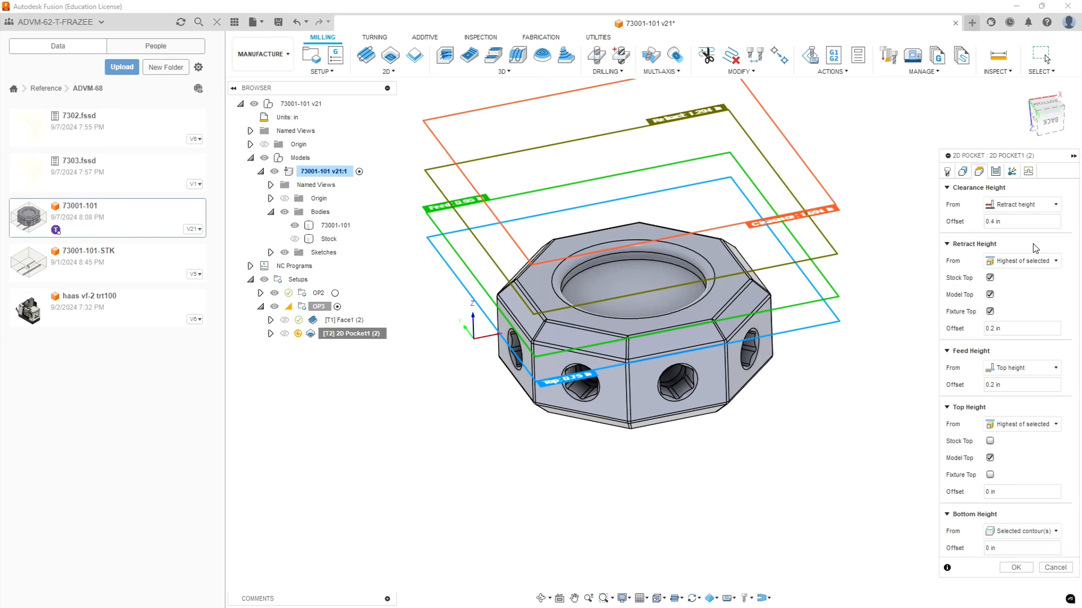
pyautogui.click(990, 277)
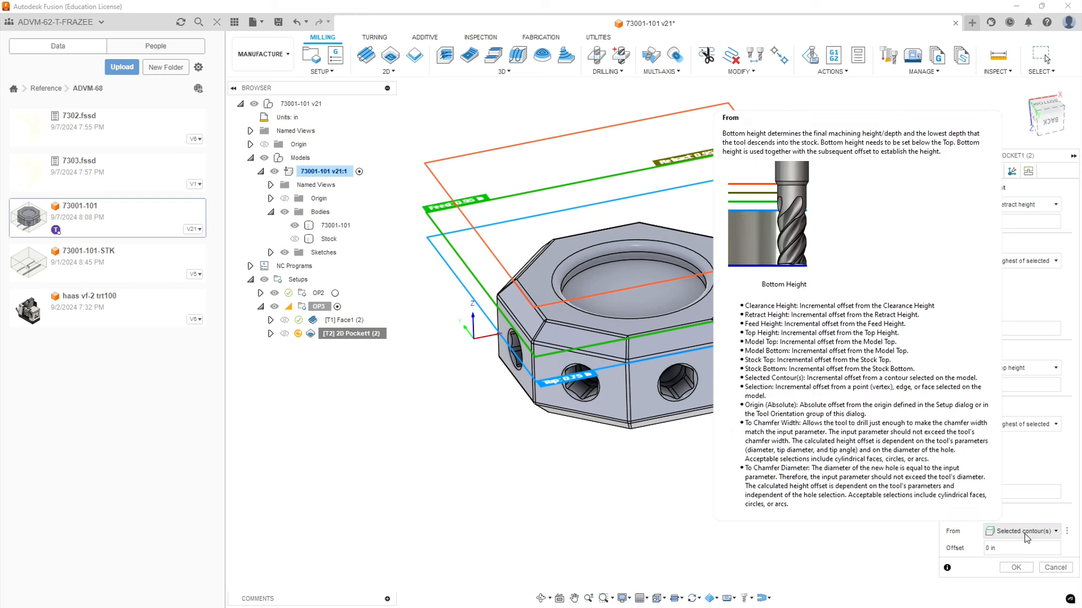
pyautogui.click(1016, 568)
pyautogui.scroll(5, 665, 306)
pyautogui.scroll(-3, 661, 312)
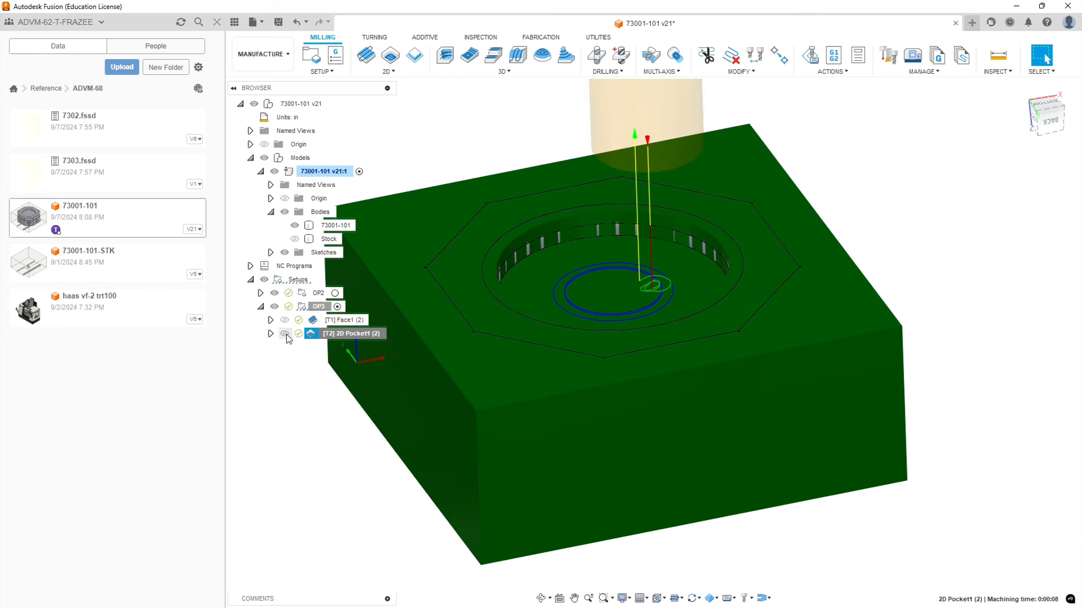
# Start a 3D Spiral operation in the OP3 setup.
pyautogui.click(319, 306)
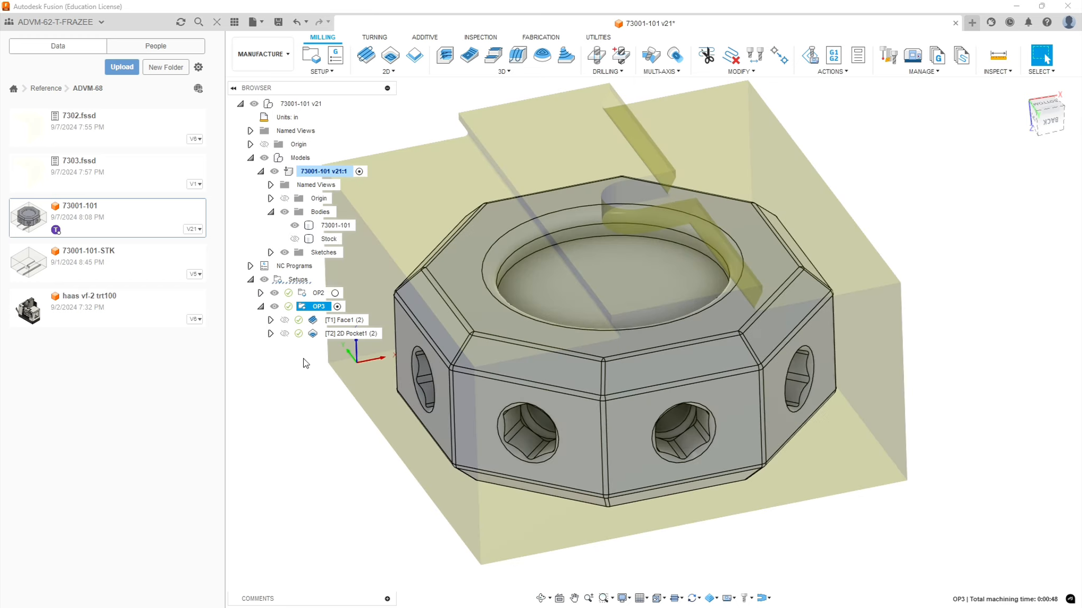
pyautogui.click(309, 388)
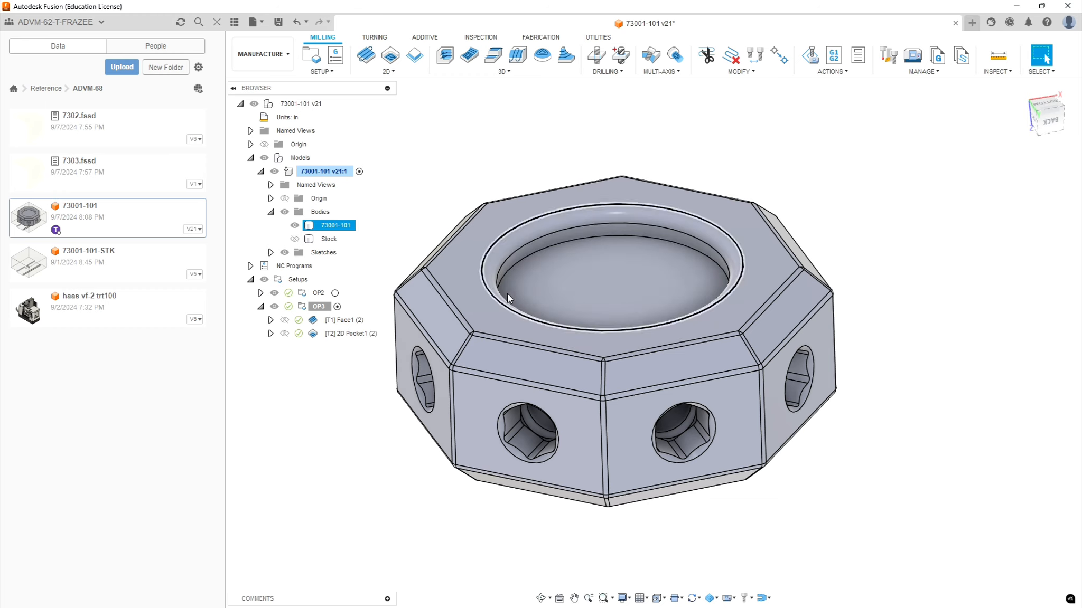
pyautogui.click(504, 71)
pyautogui.moveTo(607, 71)
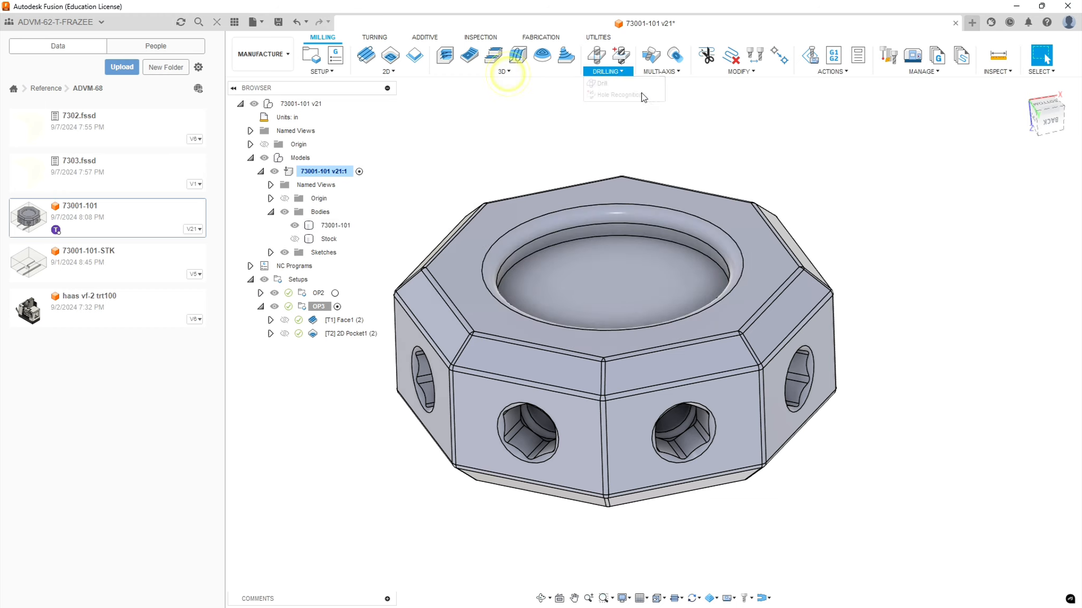
pyautogui.moveTo(530, 61)
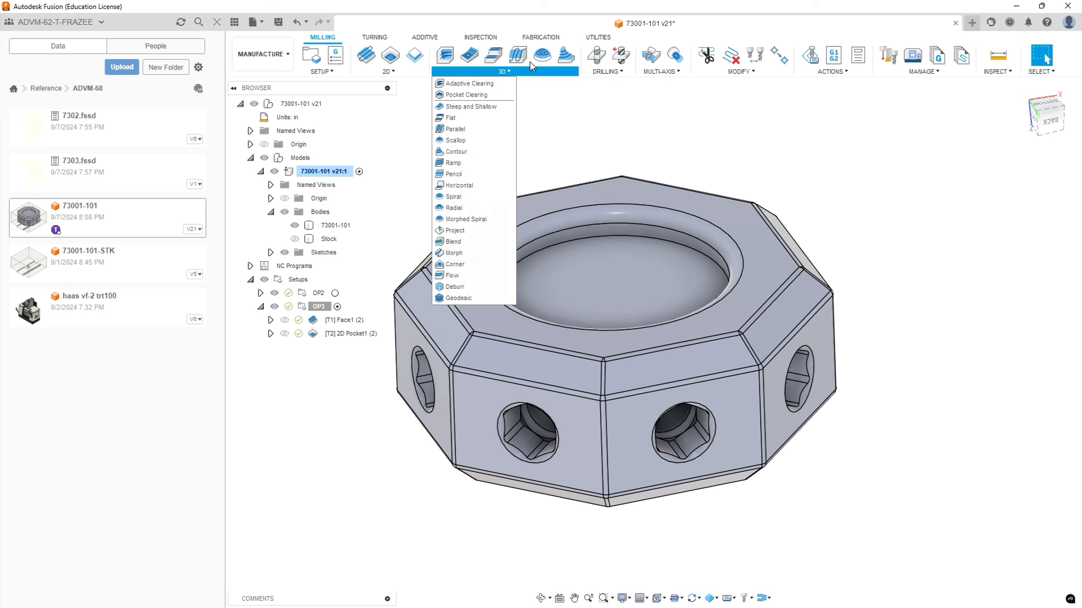
pyautogui.click(457, 197)
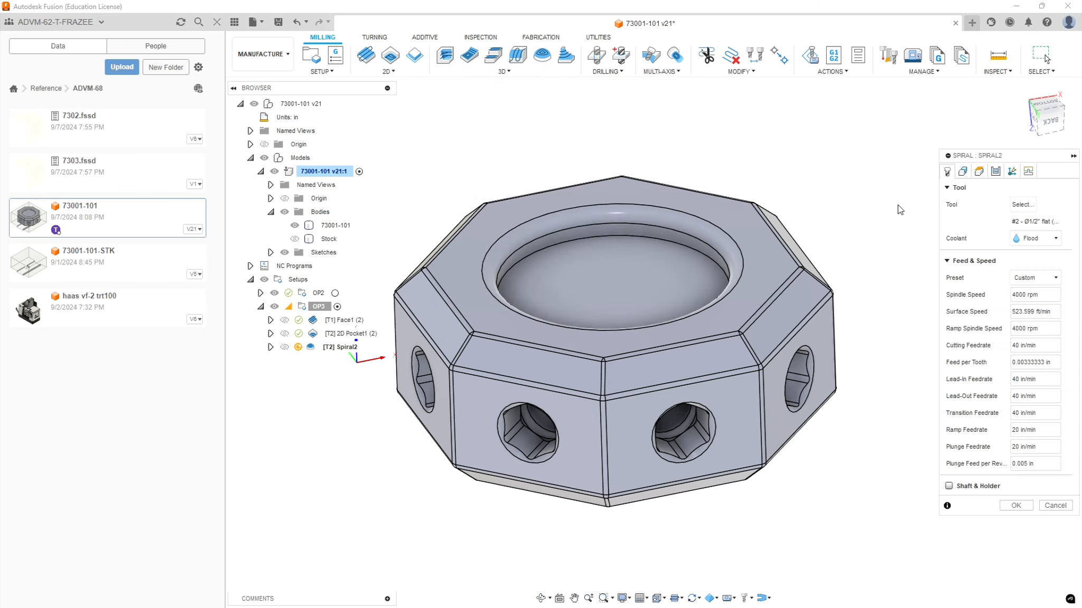
# Assign tool 7, the 1/8" ball end mill from the Sierra_VF1_aluminum library, to the spiral operation.
pyautogui.click(1050, 296)
pyautogui.click(1022, 205)
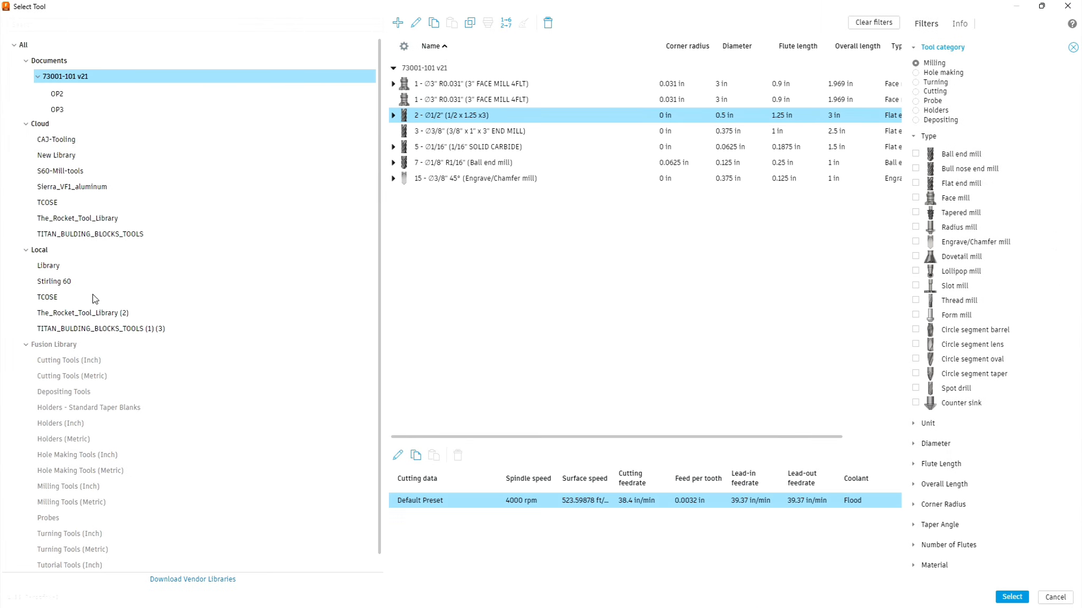
pyautogui.click(95, 187)
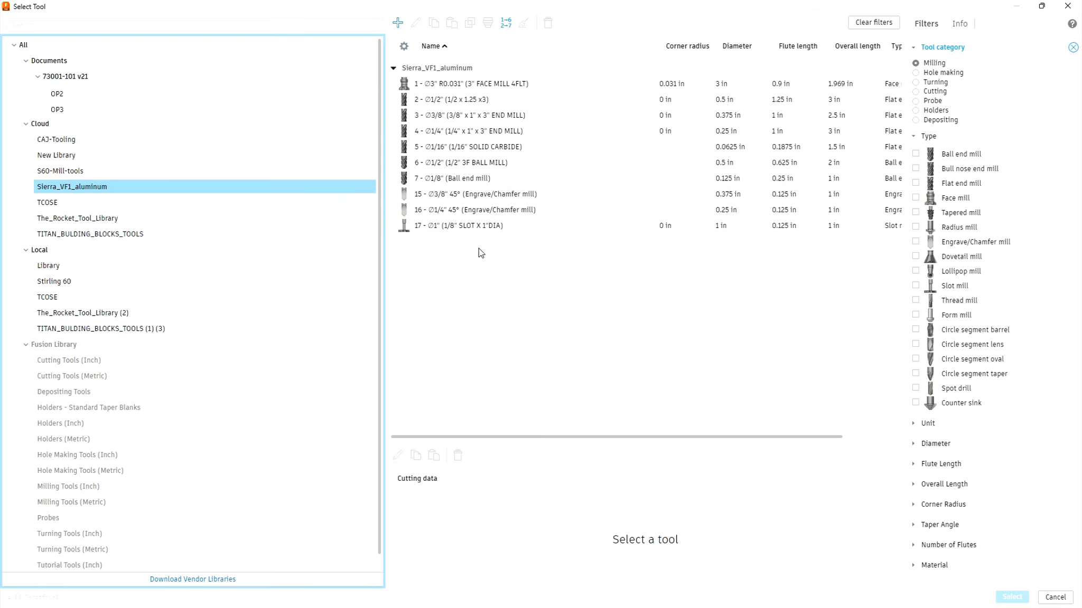
pyautogui.doubleClick(461, 178)
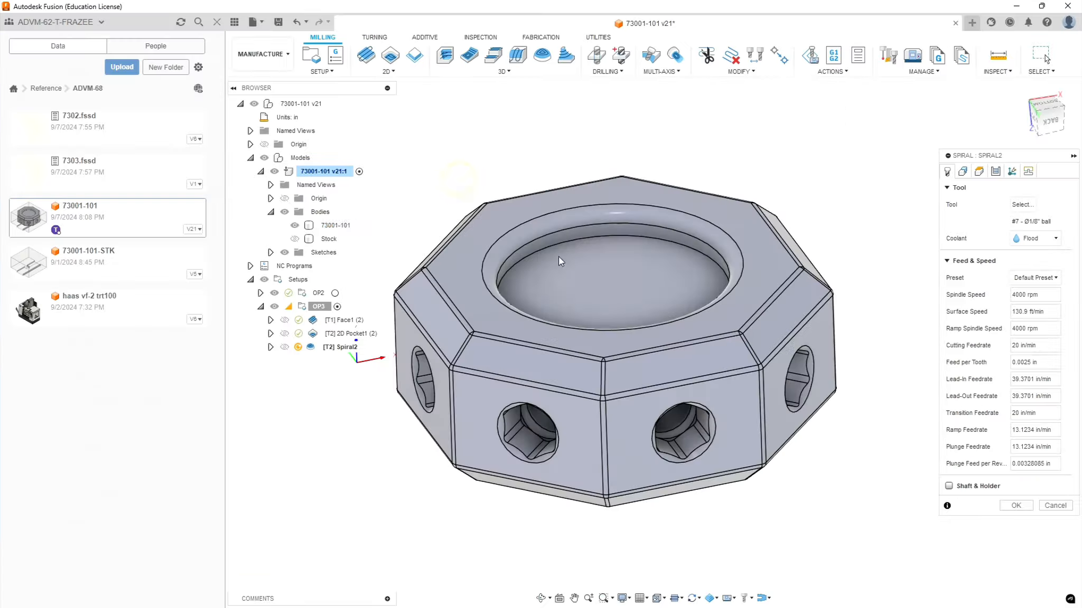
# Set the spiral's spindle speed to 6000 rpm and its cutting feedrate to 60 in/min.
pyautogui.click(1050, 296)
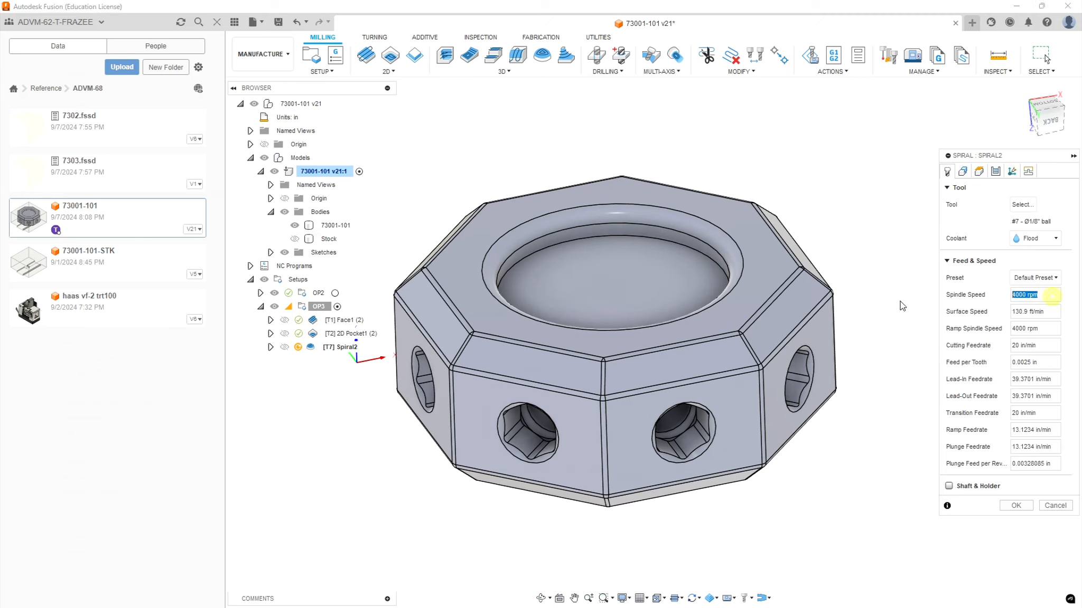
pyautogui.write('6000')
pyautogui.click(1034, 346)
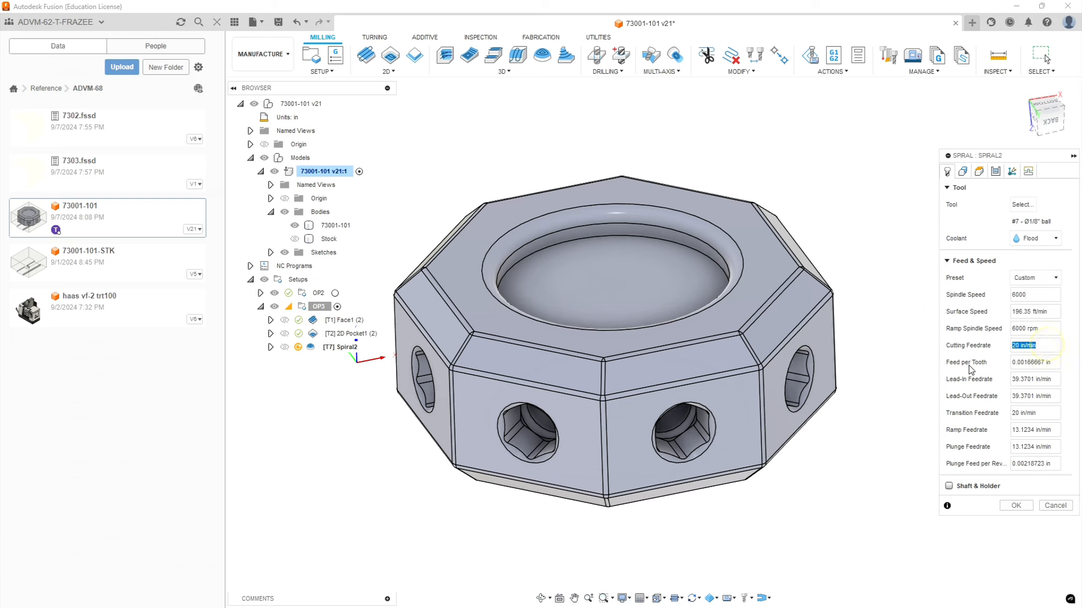
pyautogui.write('60')
# Set the spiral's lead-in, lead-out, ramp and plunge feedrates to 60 in/min.
pyautogui.click(1030, 396)
pyautogui.write('6+0')
pyautogui.moveTo(1030, 394); pyautogui.dragTo(978, 417)
pyautogui.write('60')
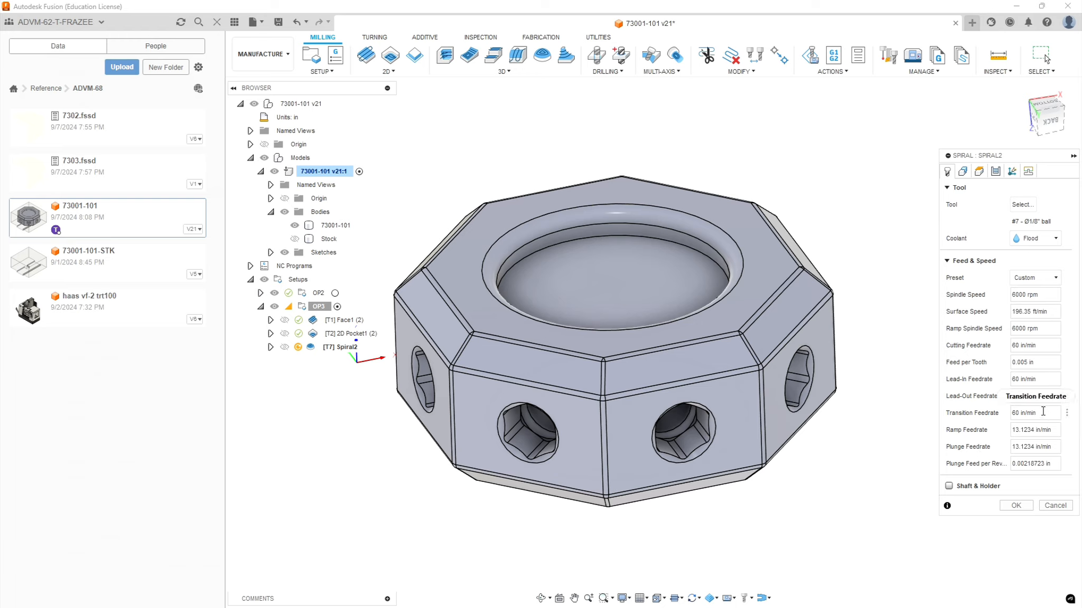
pyautogui.moveTo(1054, 430); pyautogui.dragTo(996, 429)
pyautogui.write('60')
pyautogui.moveTo(1053, 447); pyautogui.dragTo(948, 454)
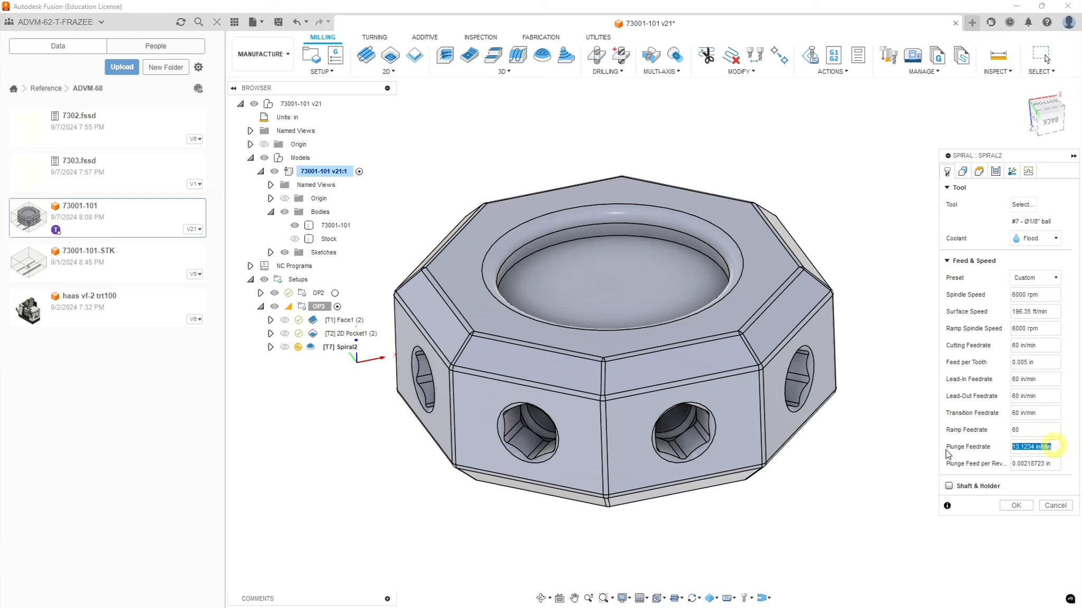
pyautogui.write('60')
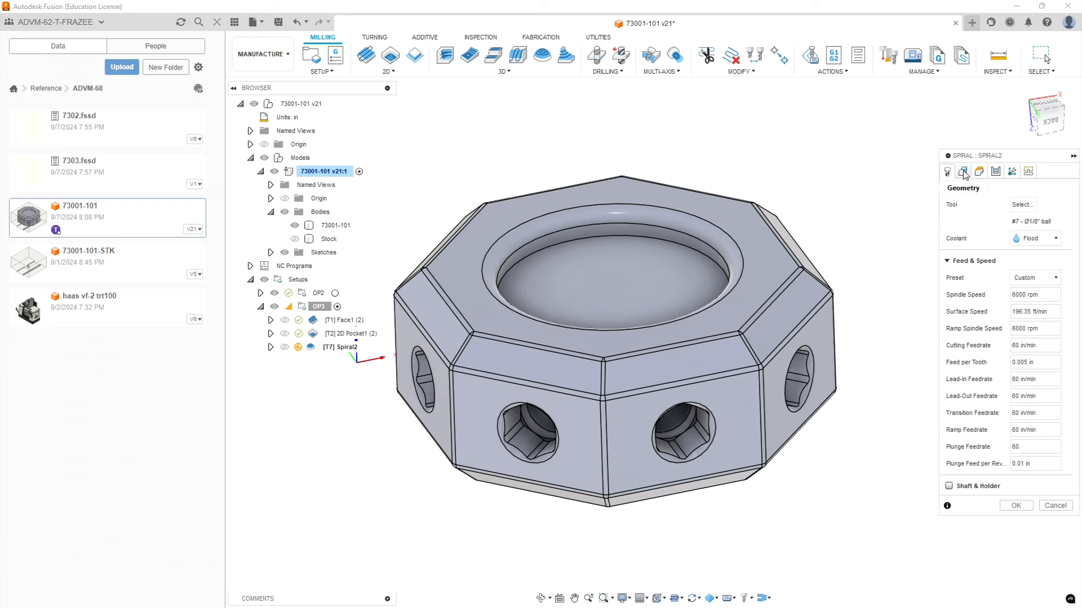
# Define the machining boundary by selection, using the outer and inner circular edges of the rounded pocket rim.
pyautogui.click(963, 172)
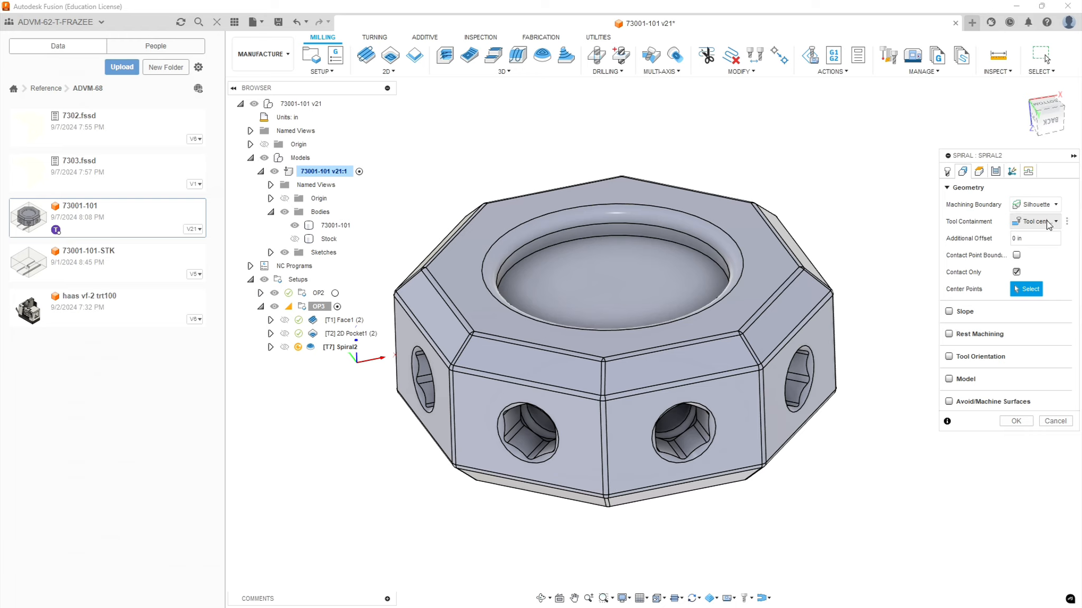
pyautogui.click(1055, 205)
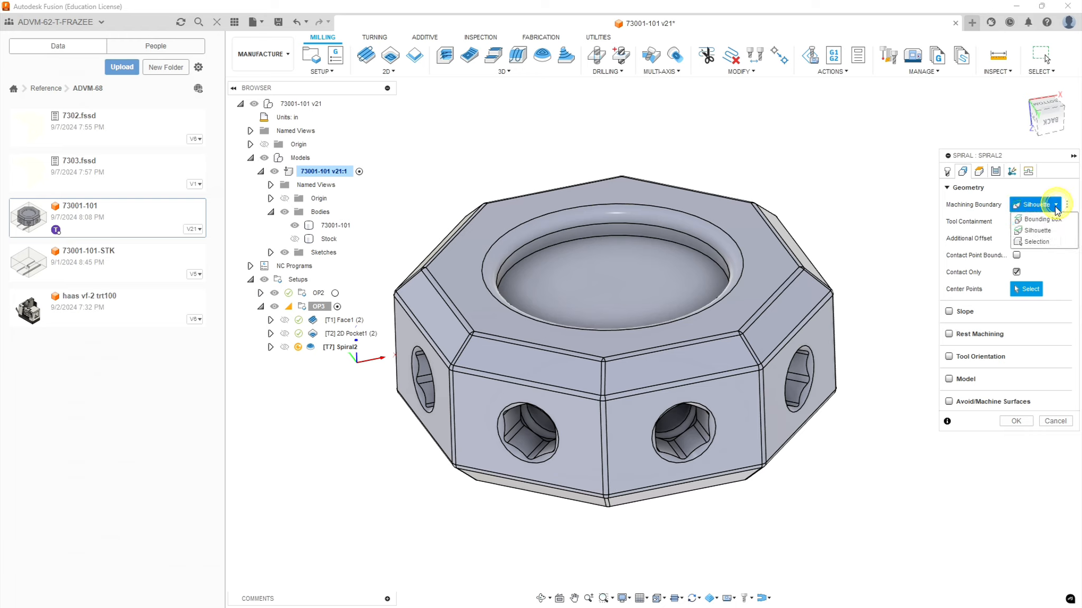
pyautogui.click(1036, 242)
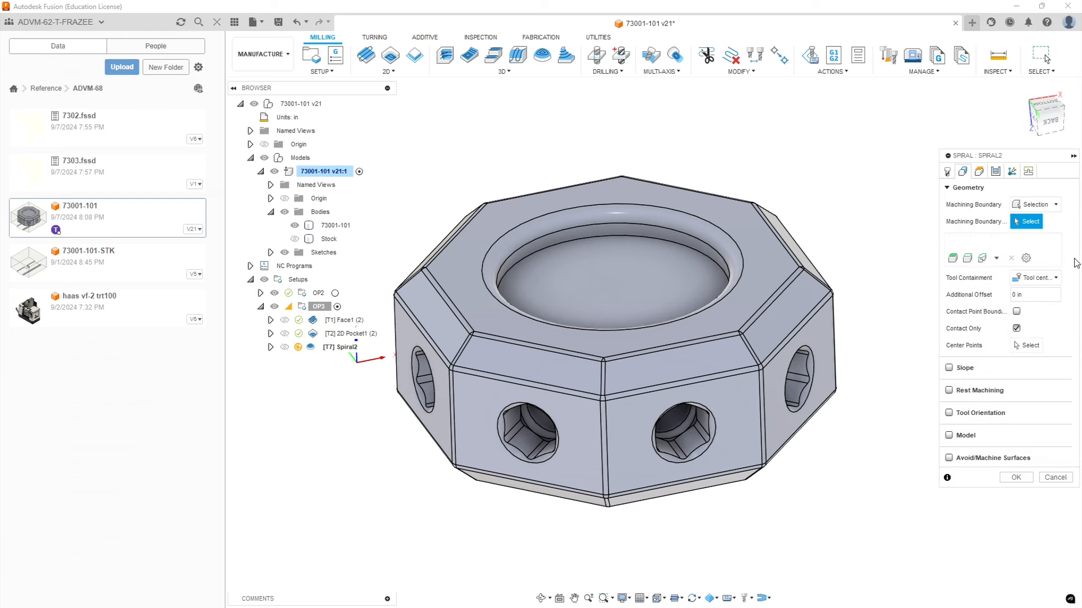
pyautogui.click(671, 210)
pyautogui.click(688, 234)
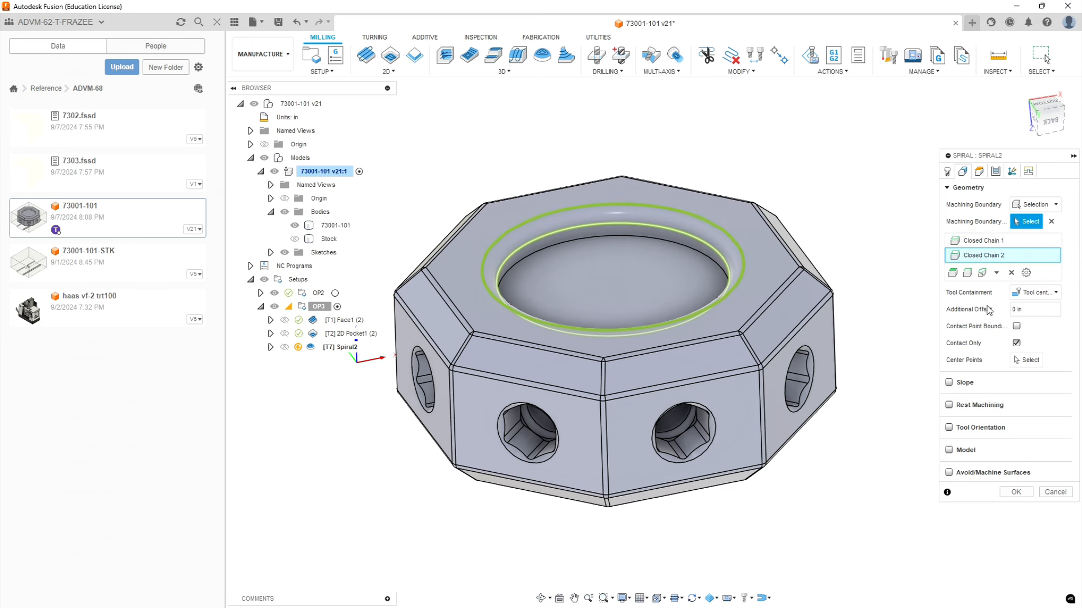
# Set tool containment to Tool outside boundary and use the pocket floor's circular edge for the spiral's center point.
pyautogui.click(1052, 294)
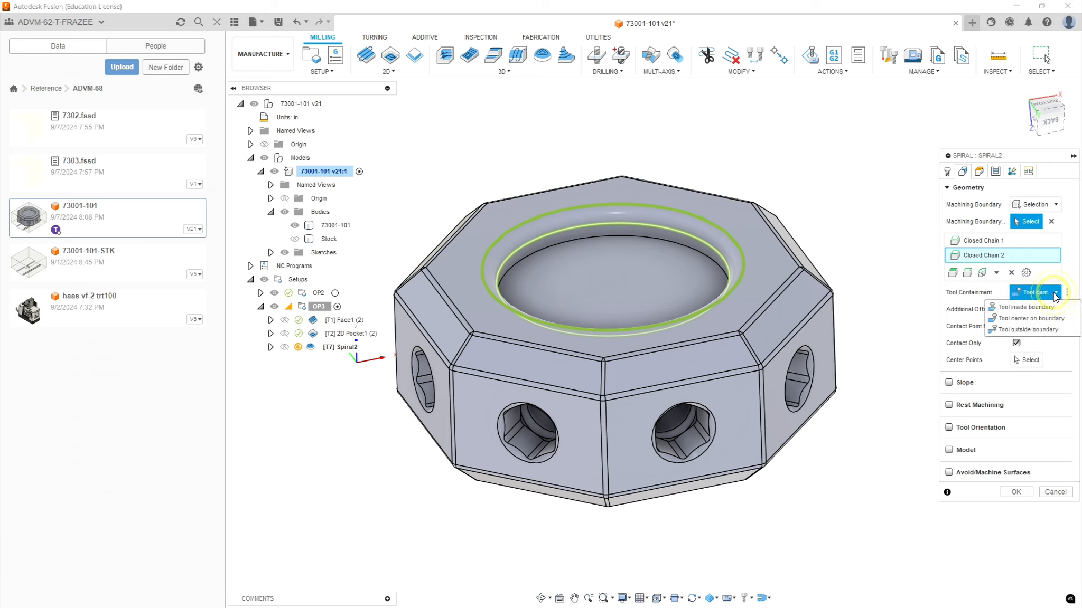
pyautogui.click(1009, 328)
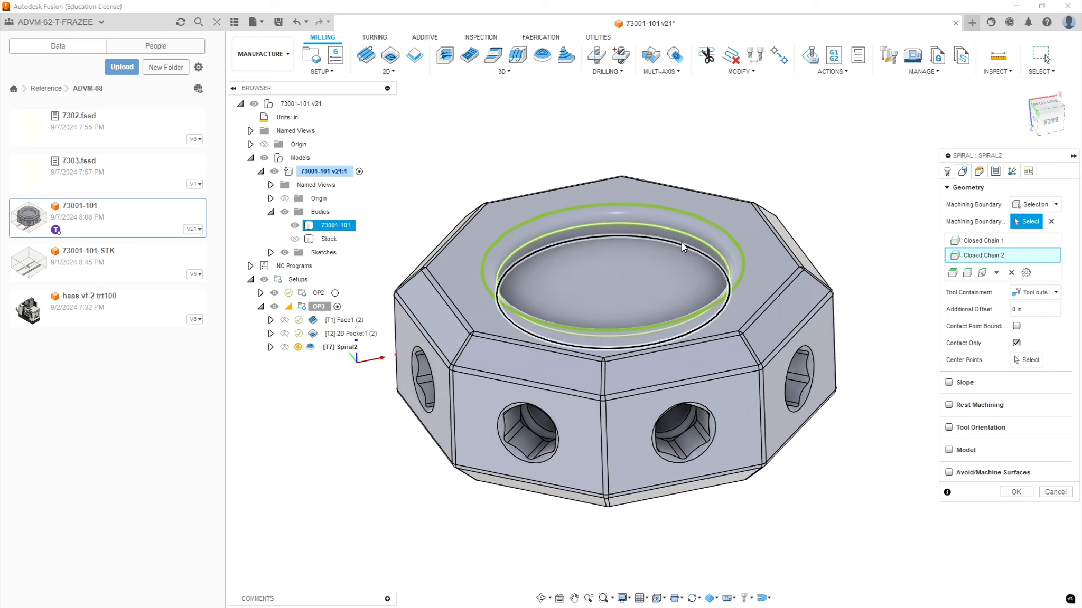
pyautogui.click(1027, 362)
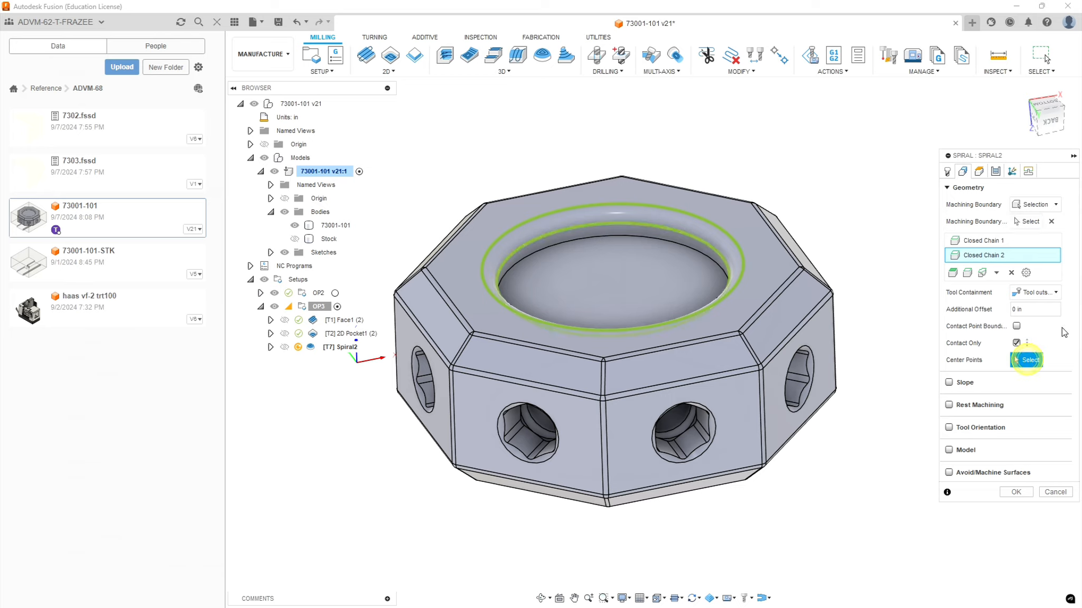
pyautogui.click(684, 244)
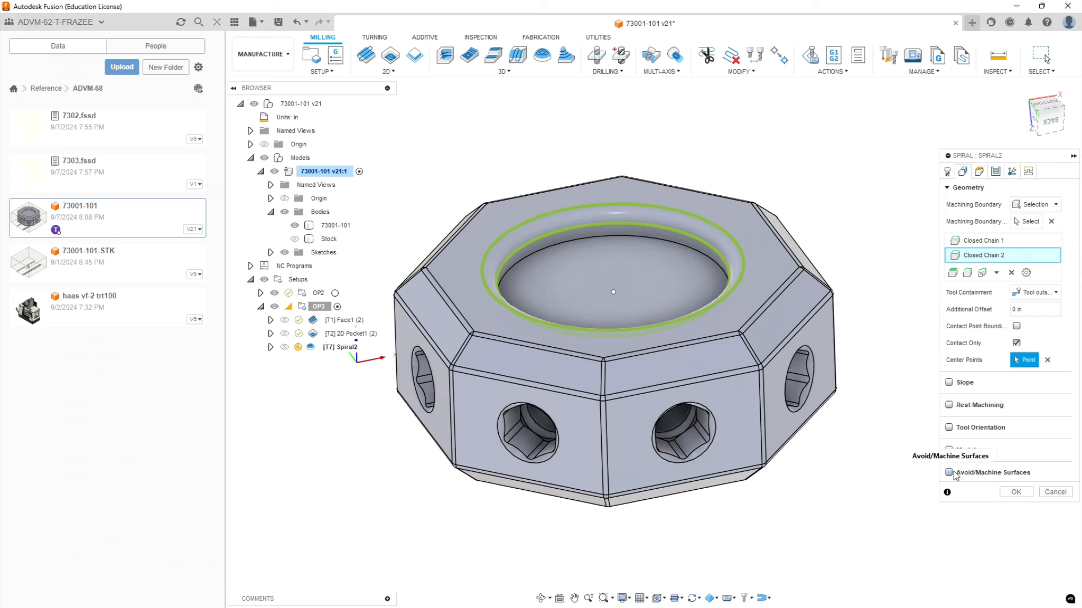
# Reference the spiral's bottom height to the selected circular pocket floor with a 0.005 in offset.
pyautogui.click(979, 171)
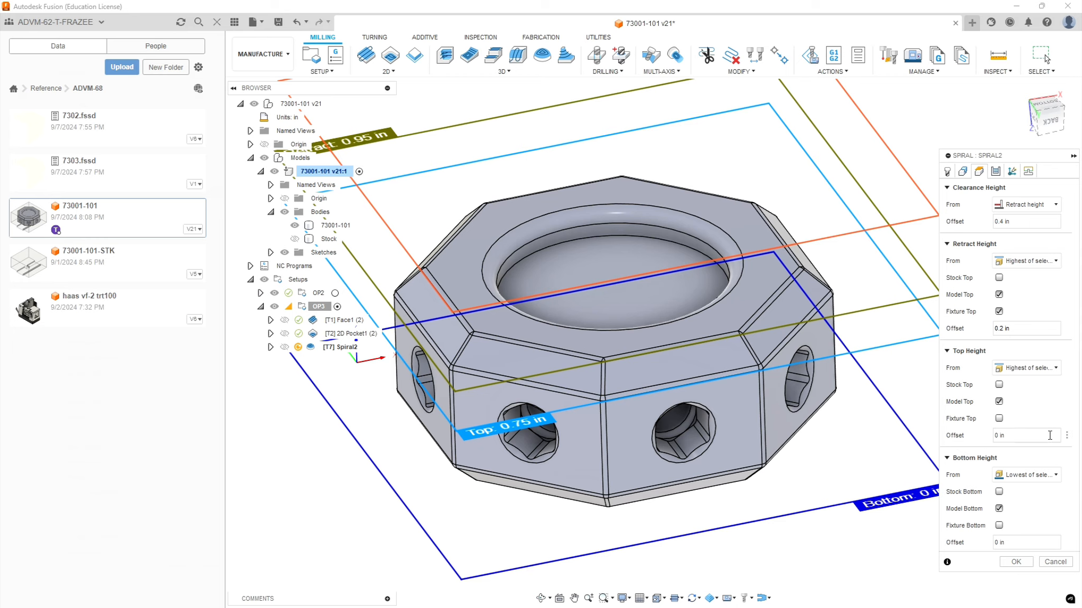
pyautogui.click(1056, 476)
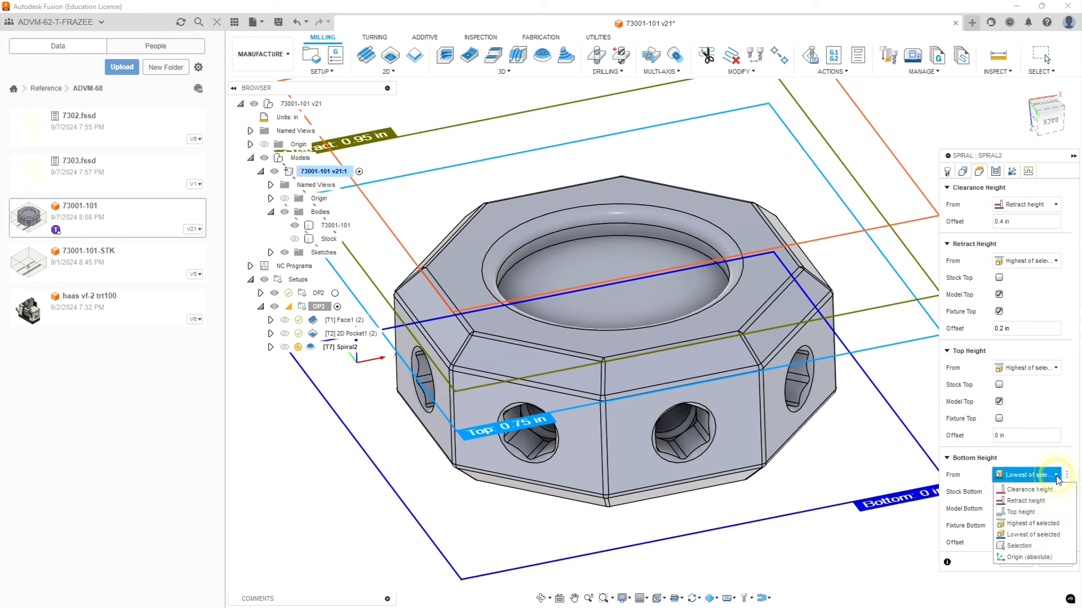
pyautogui.click(1019, 546)
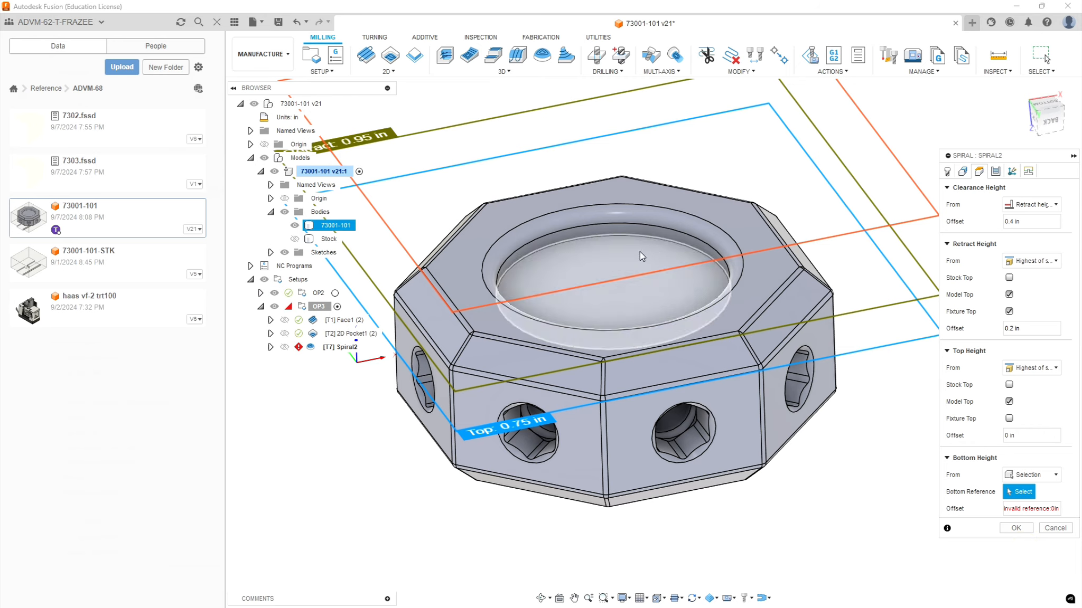
pyautogui.click(627, 254)
pyautogui.click(1030, 509)
pyautogui.write('.005')
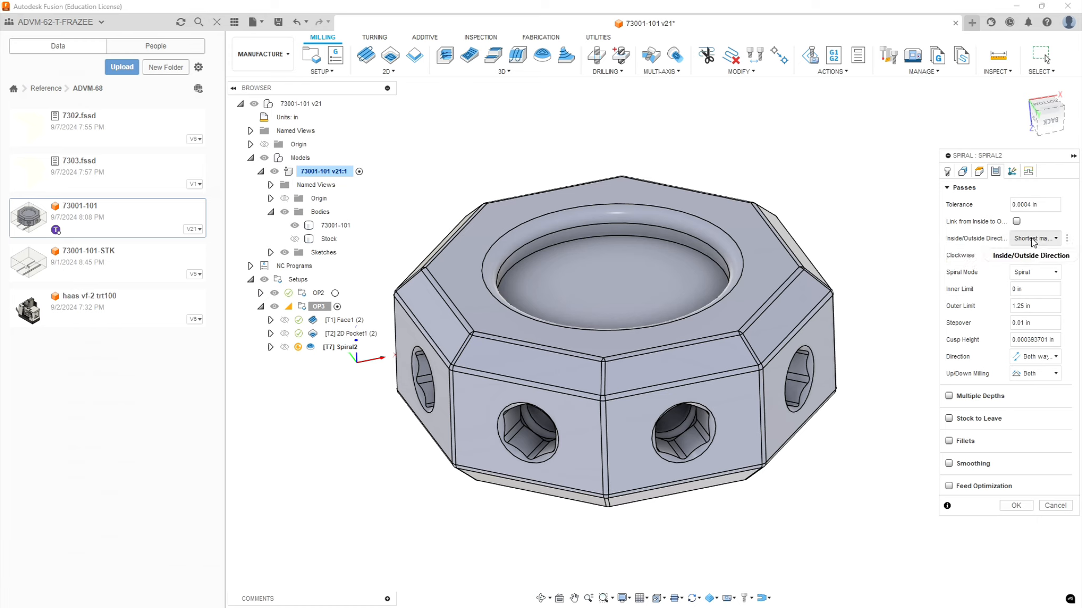
# Set the spiral passes to run Outside -> in with a 0.005 in stepover.
pyautogui.click(1057, 239)
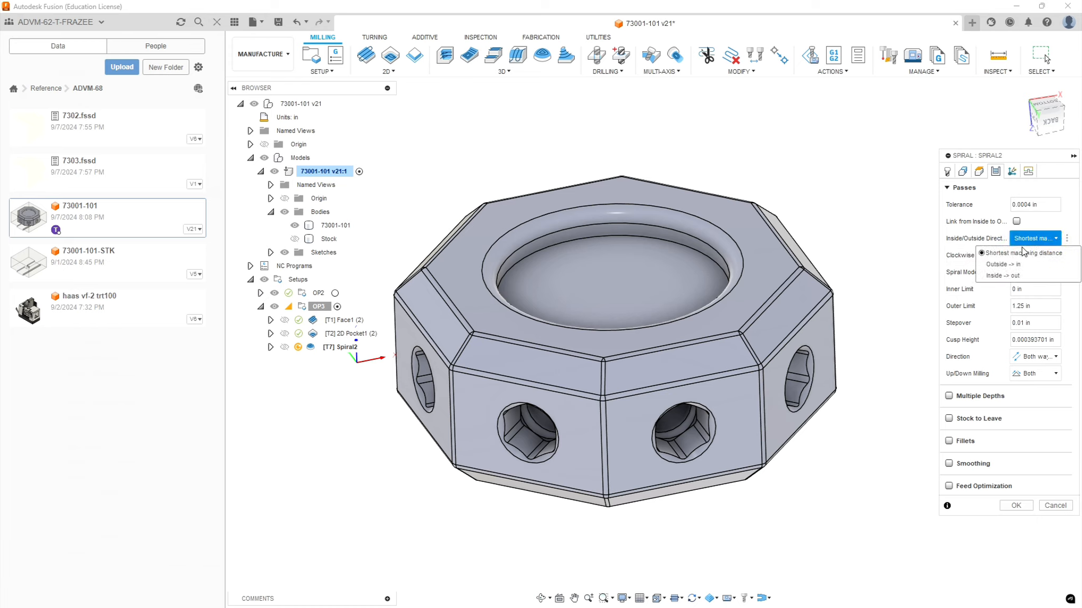
pyautogui.click(1001, 265)
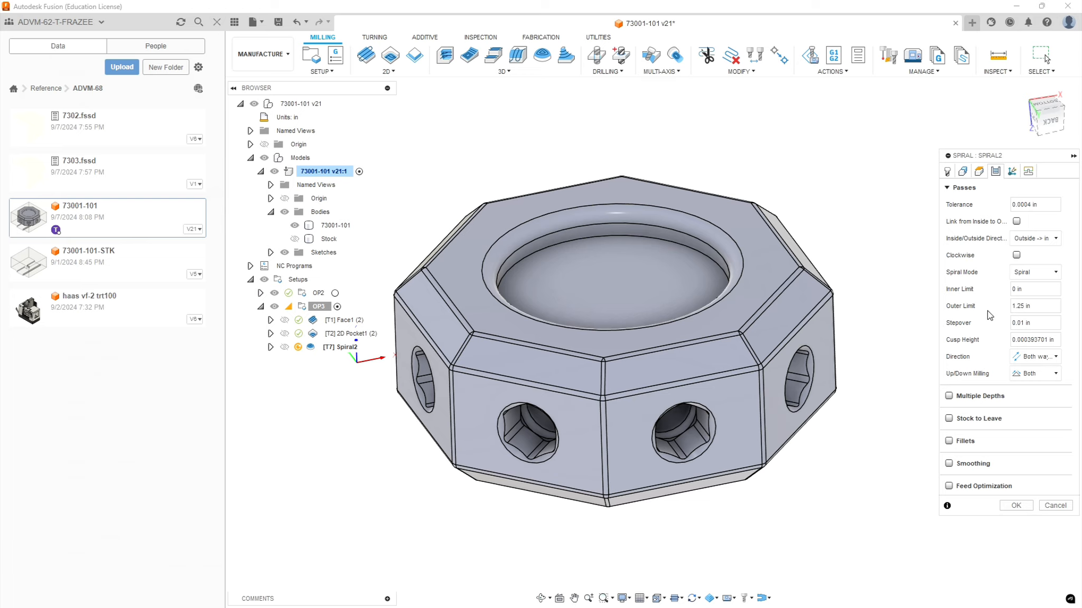
pyautogui.moveTo(1043, 323); pyautogui.dragTo(949, 326)
pyautogui.click(1037, 323)
pyautogui.write('.005')
# Set the pass direction to One way and enable smoothing for the spiral.
pyautogui.click(1056, 358)
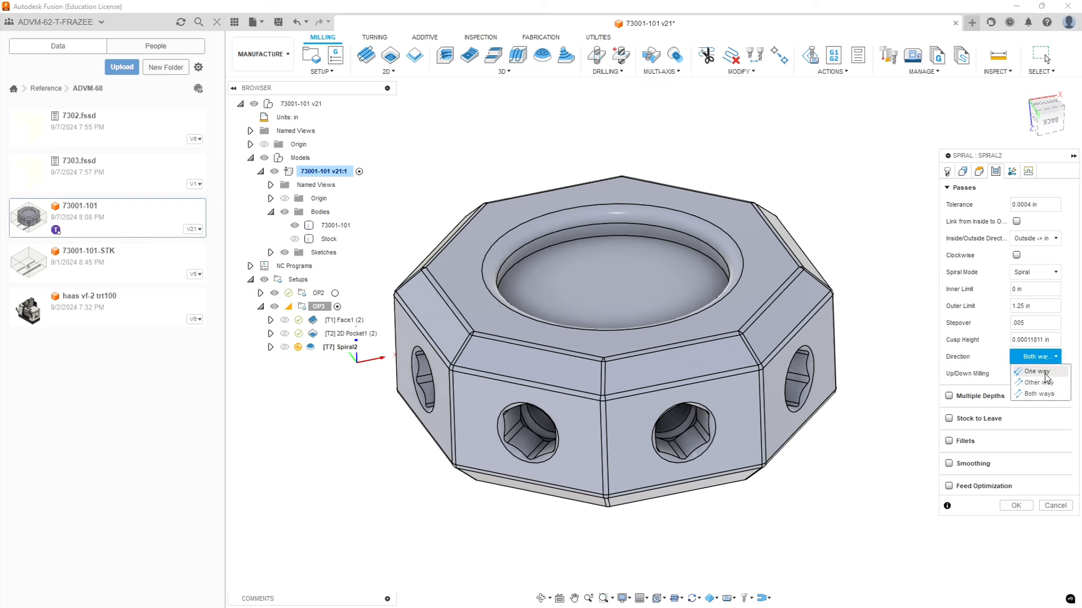
pyautogui.click(1044, 372)
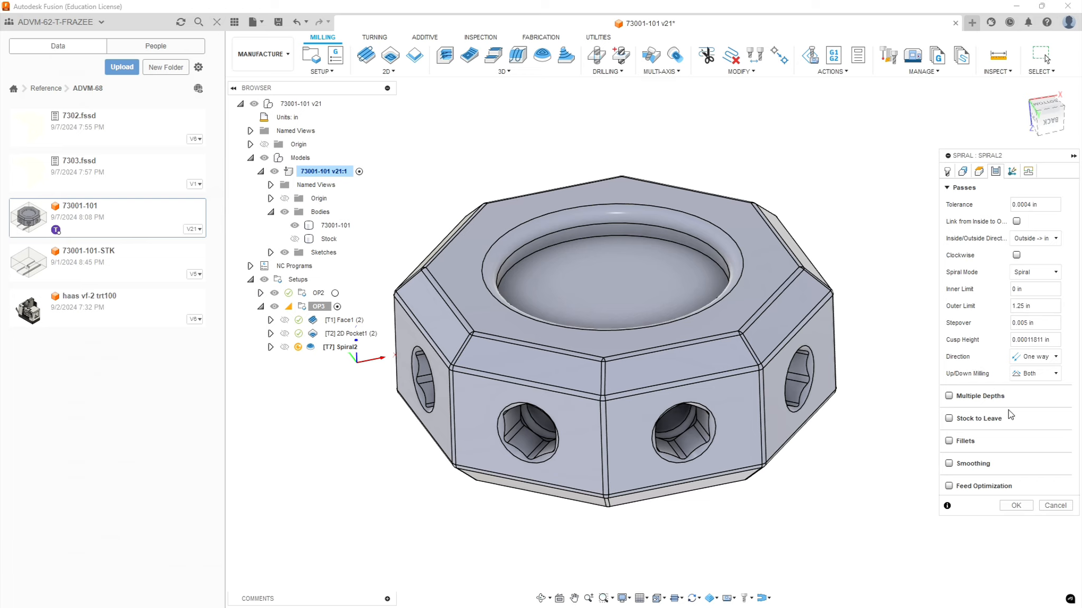
pyautogui.click(949, 465)
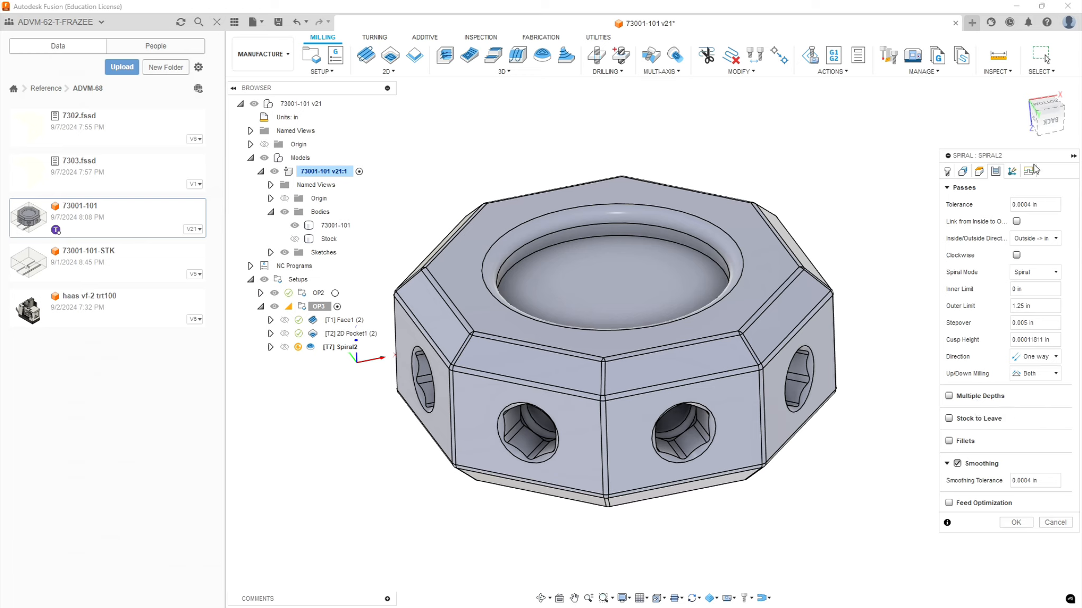
# Set the vertical lead-in and lead-out radii to 0 in and generate the spiral toolpath.
pyautogui.click(1012, 171)
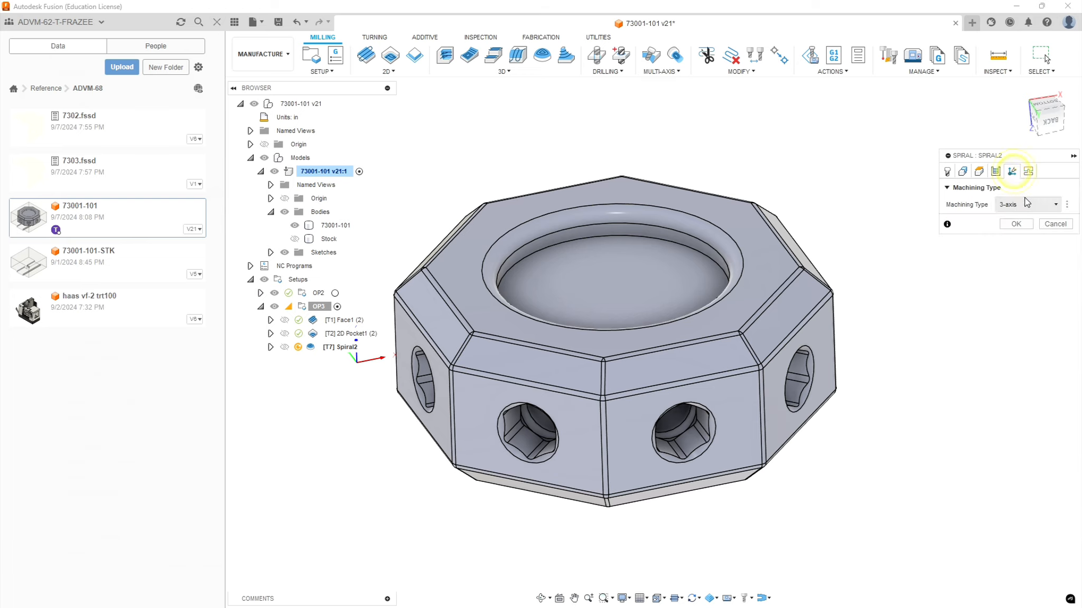
pyautogui.click(1029, 171)
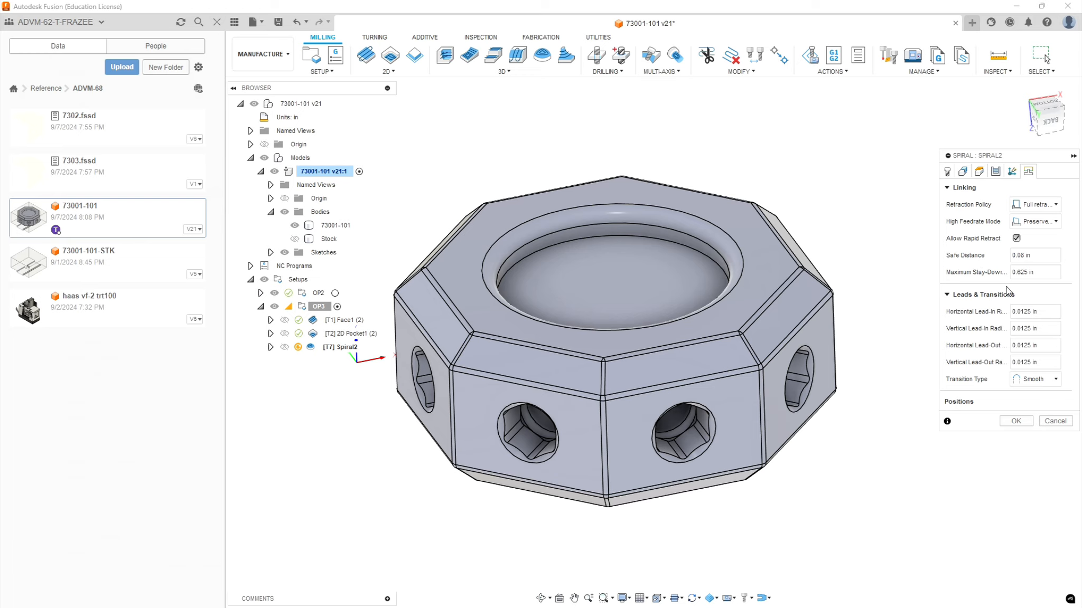
pyautogui.click(1048, 362)
pyautogui.click(1036, 329)
pyautogui.write('0')
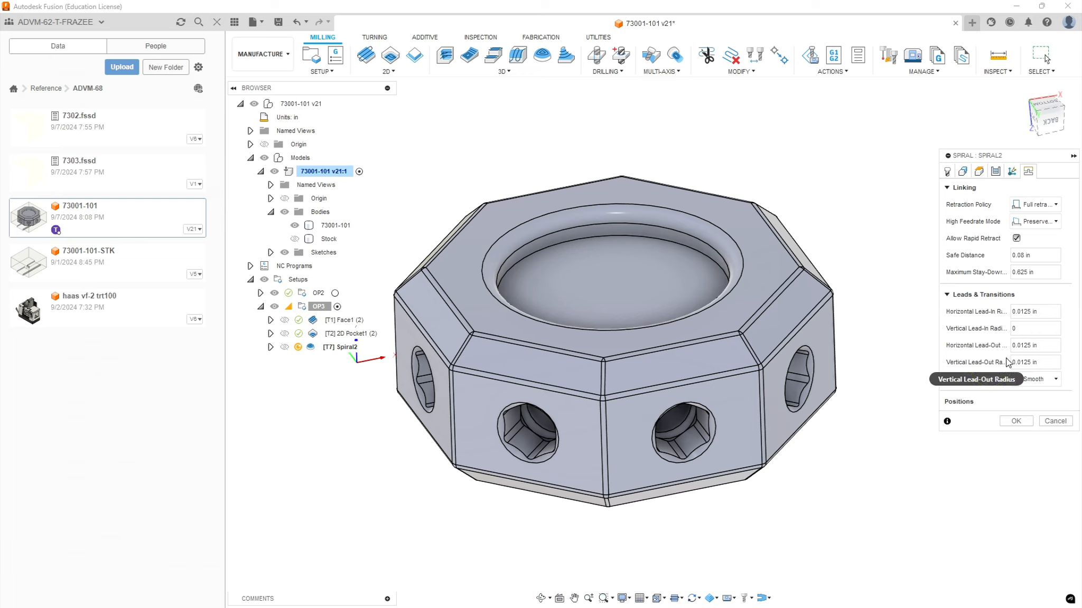
pyautogui.click(1035, 362)
pyautogui.write('0')
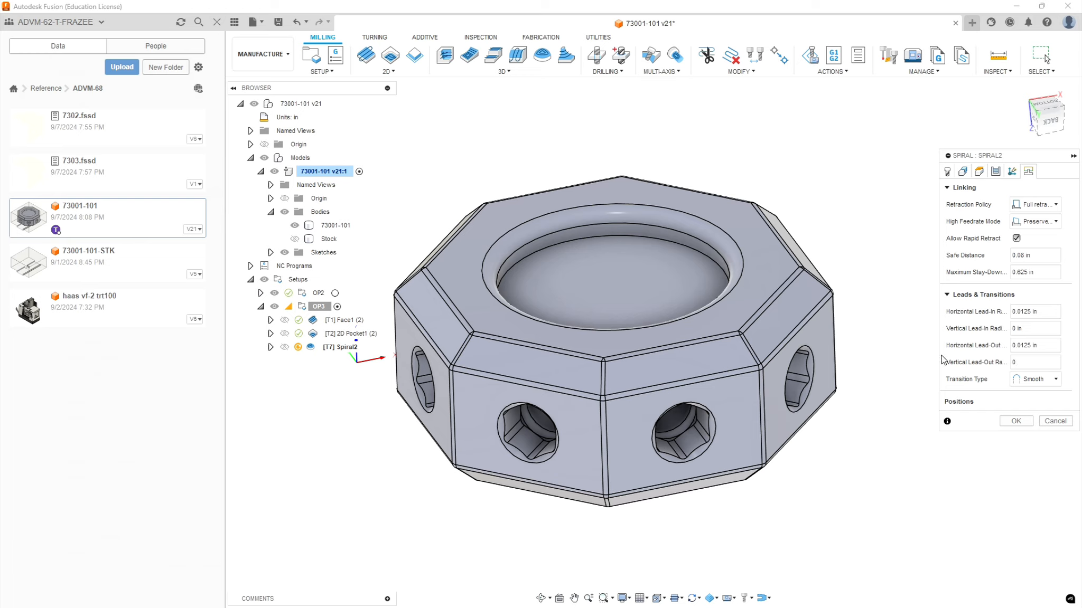
pyautogui.click(1014, 420)
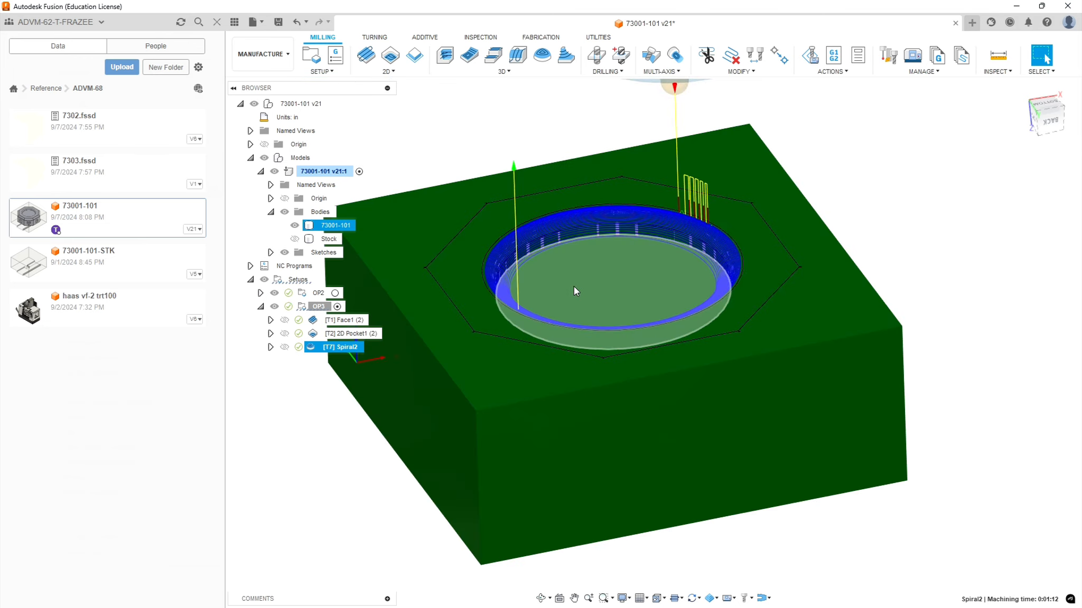
# Inspect the spiral toolpath around the pocket rim and play its machining simulation.
pyautogui.click(540, 597)
pyautogui.moveTo(620, 297); pyautogui.dragTo(637, 263)
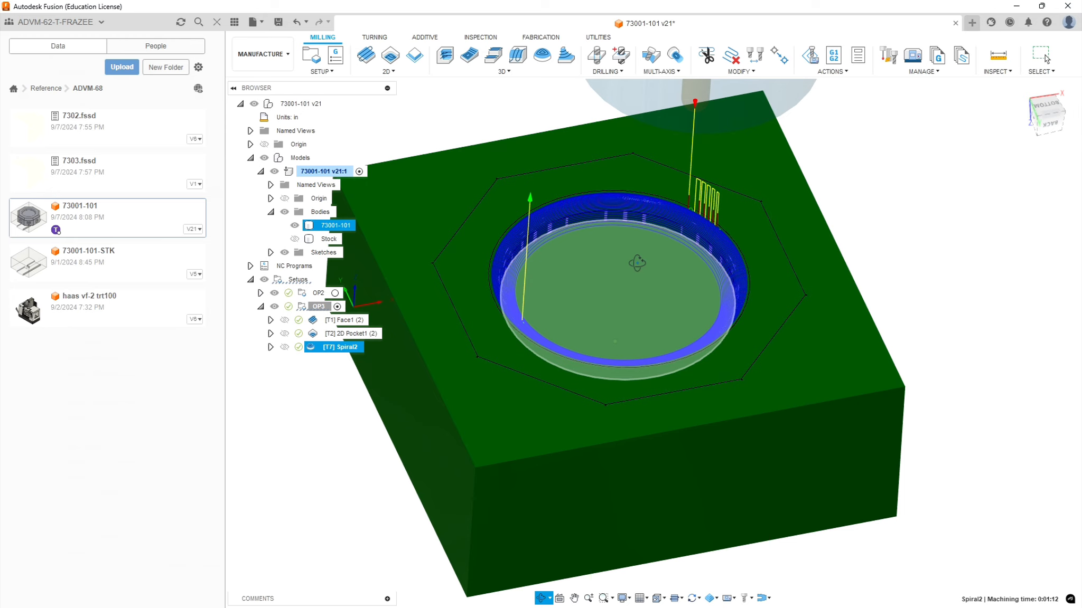
pyautogui.click(1043, 56)
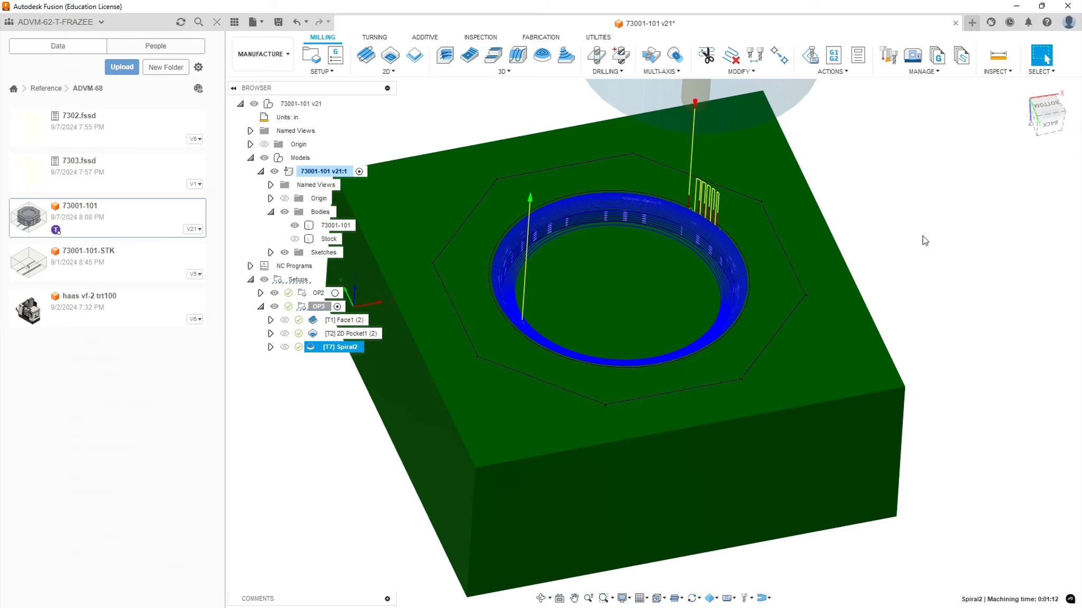
pyautogui.click(846, 73)
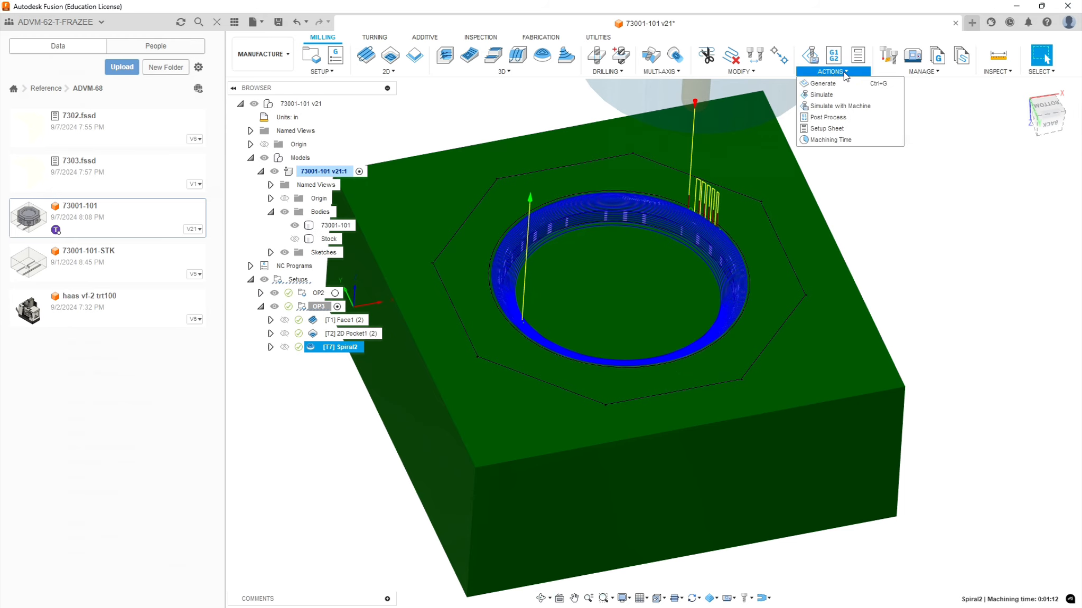
pyautogui.click(822, 94)
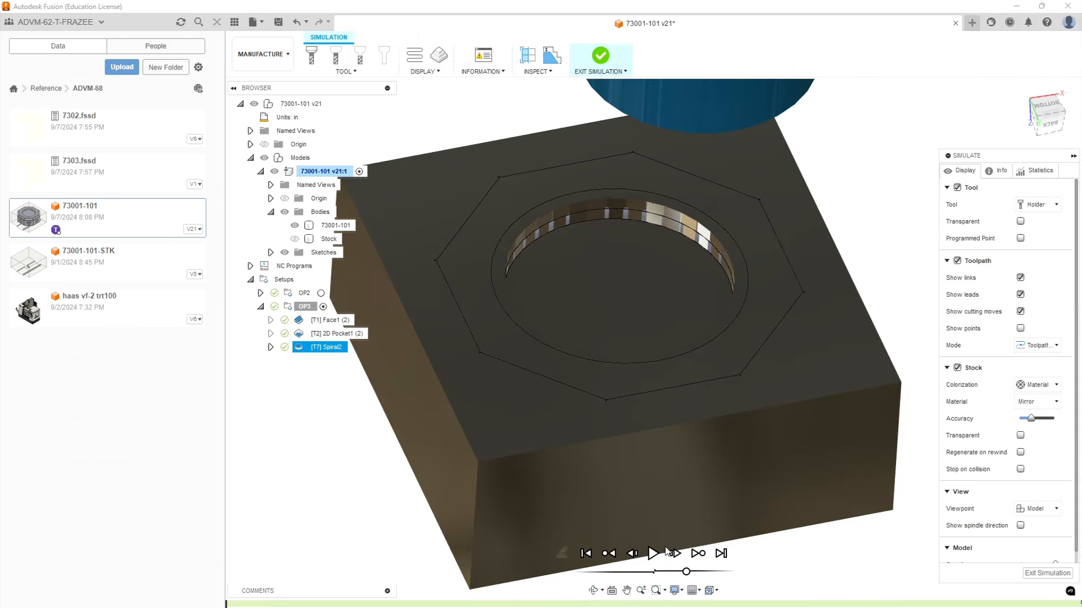
pyautogui.click(653, 553)
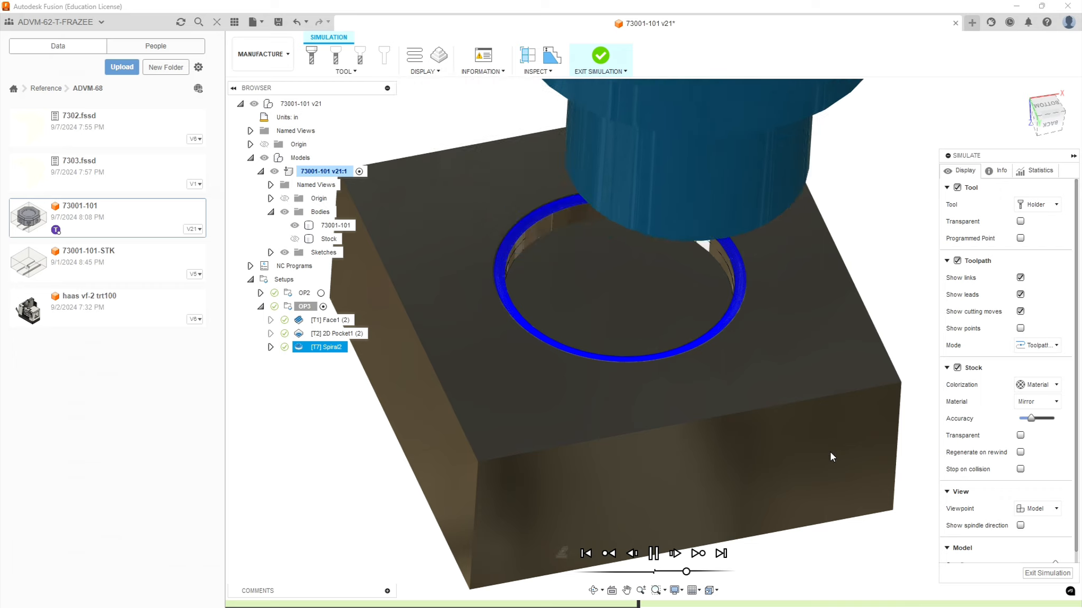
# Close the simulation, set the spiral's pass direction to Other way and regenerate the toolpath.
pyautogui.click(1041, 570)
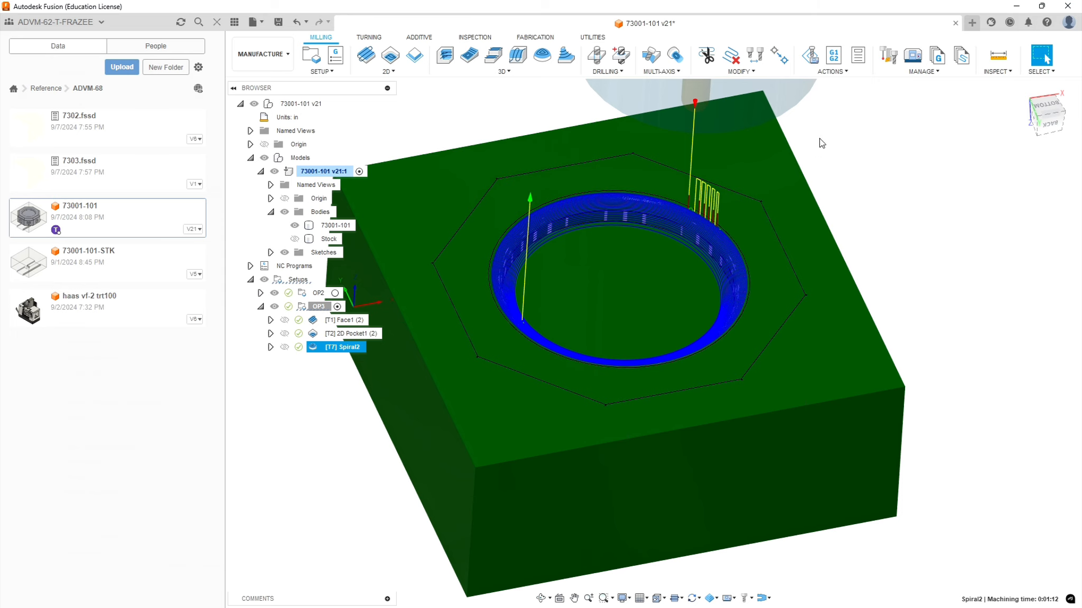
pyautogui.rightClick(342, 349)
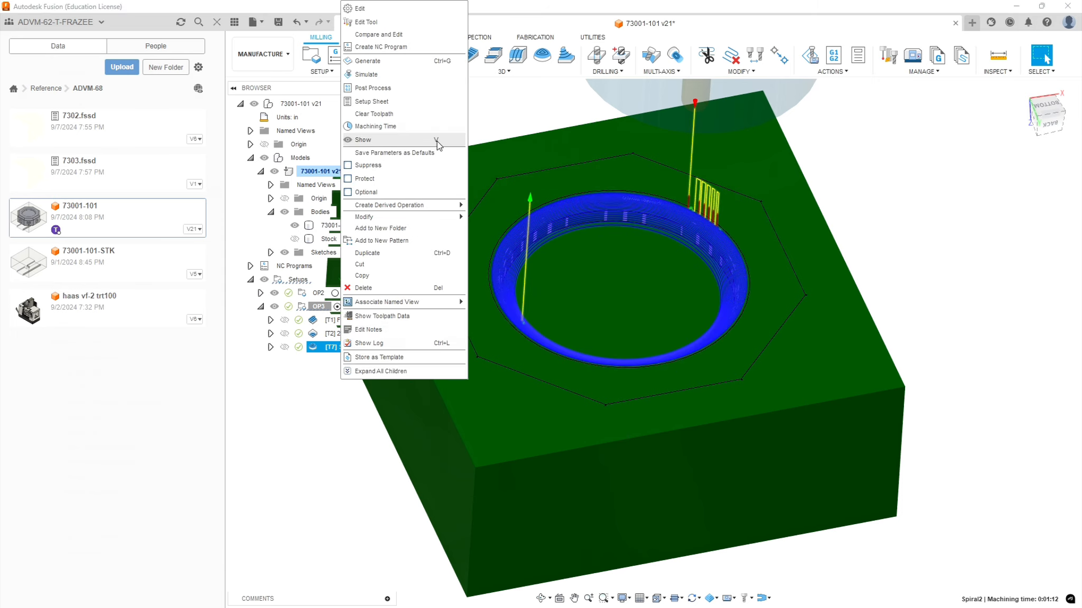
pyautogui.click(371, 8)
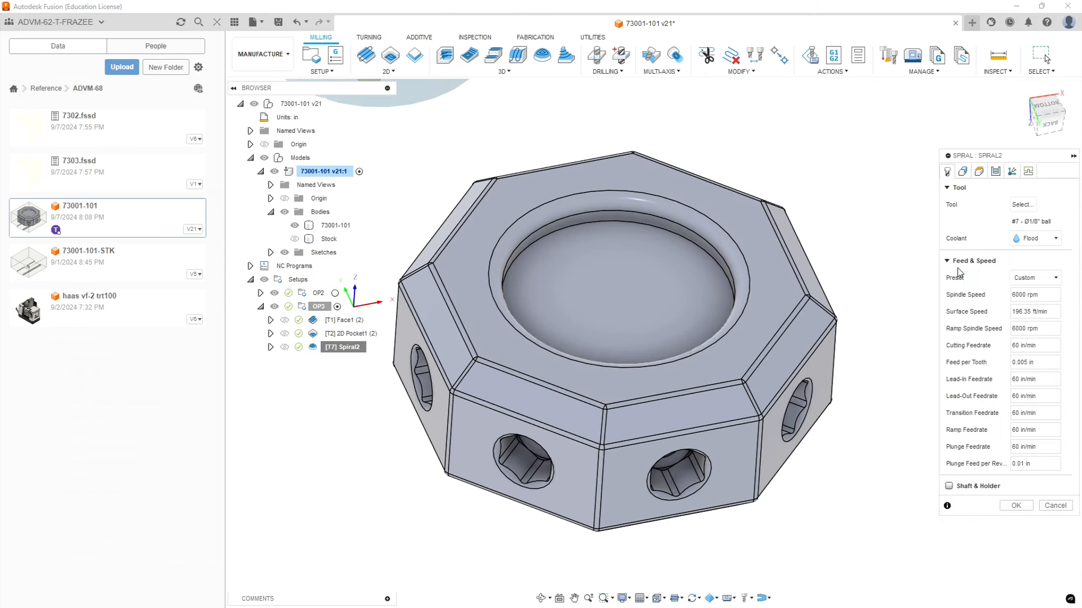
pyautogui.click(995, 171)
pyautogui.click(1040, 357)
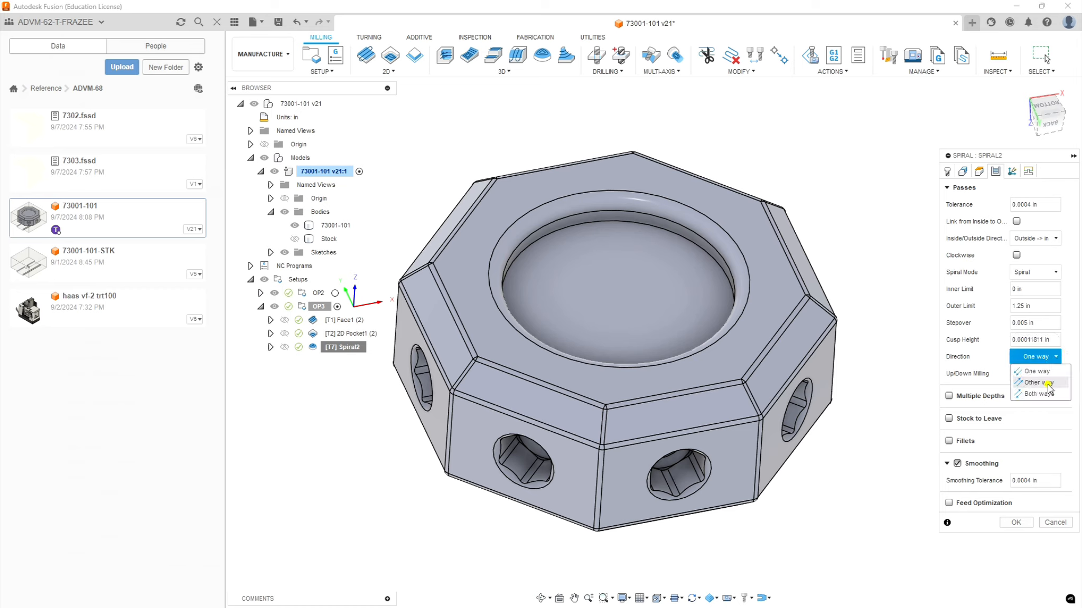
pyautogui.click(1048, 385)
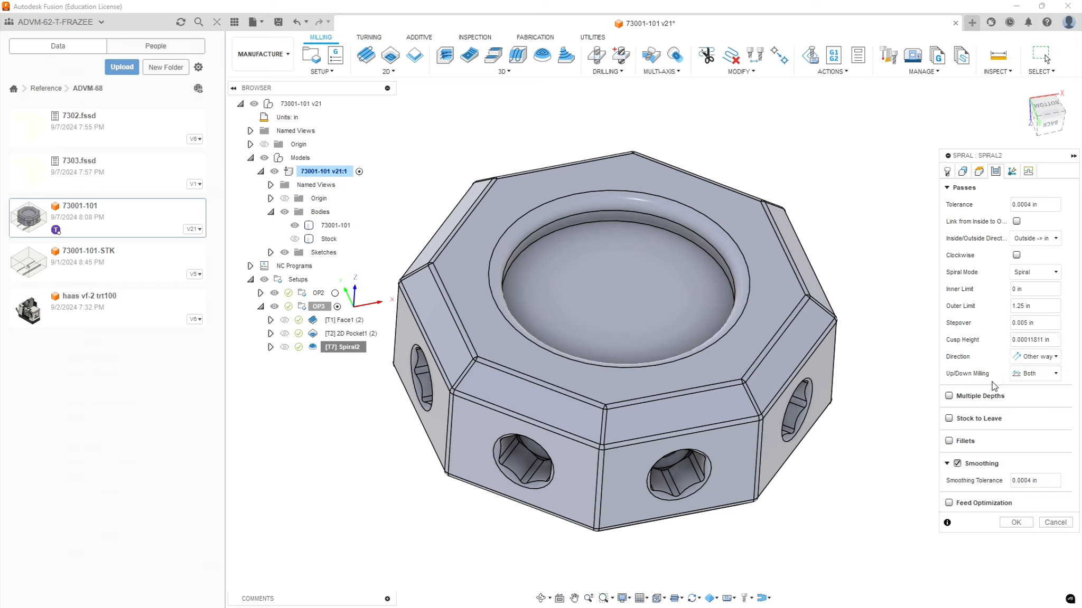
pyautogui.click(1016, 522)
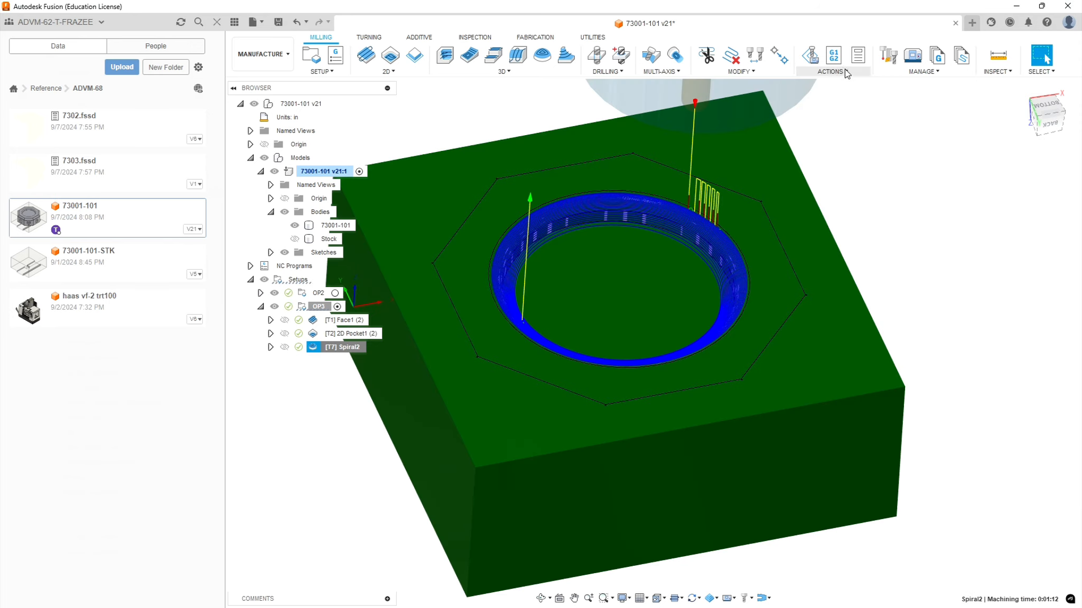
# Play the machining simulation of the spiral cut in the Other way direction, pause it and exit.
pyautogui.click(846, 74)
pyautogui.click(827, 96)
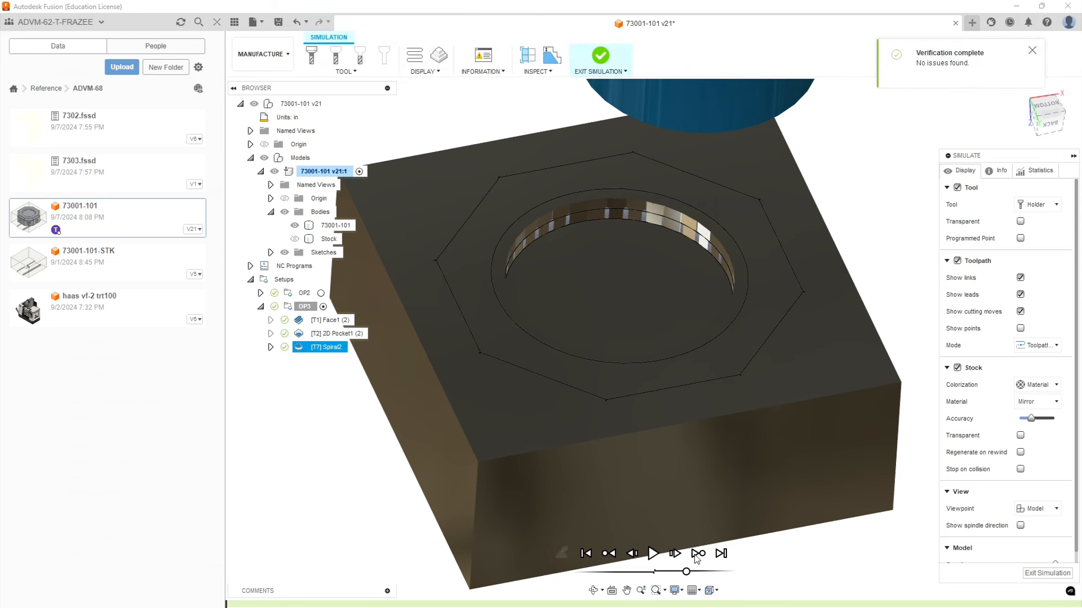
pyautogui.click(653, 553)
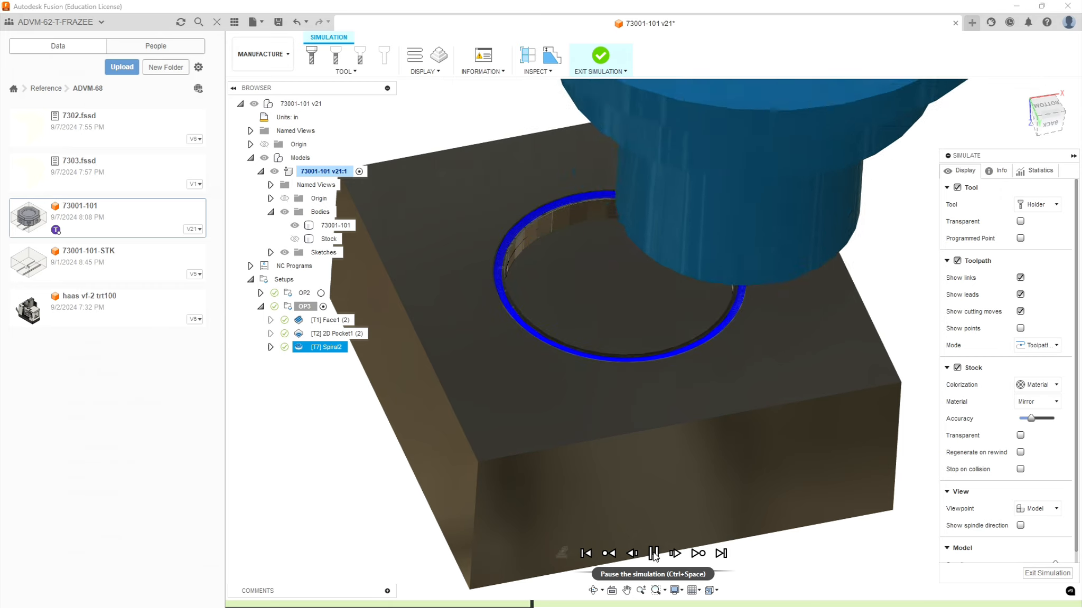
pyautogui.click(654, 553)
pyautogui.click(1047, 573)
# Enable Clockwise for the spiral passes with the direction set to One way, and regenerate the toolpath.
pyautogui.rightClick(329, 347)
pyautogui.click(359, 7)
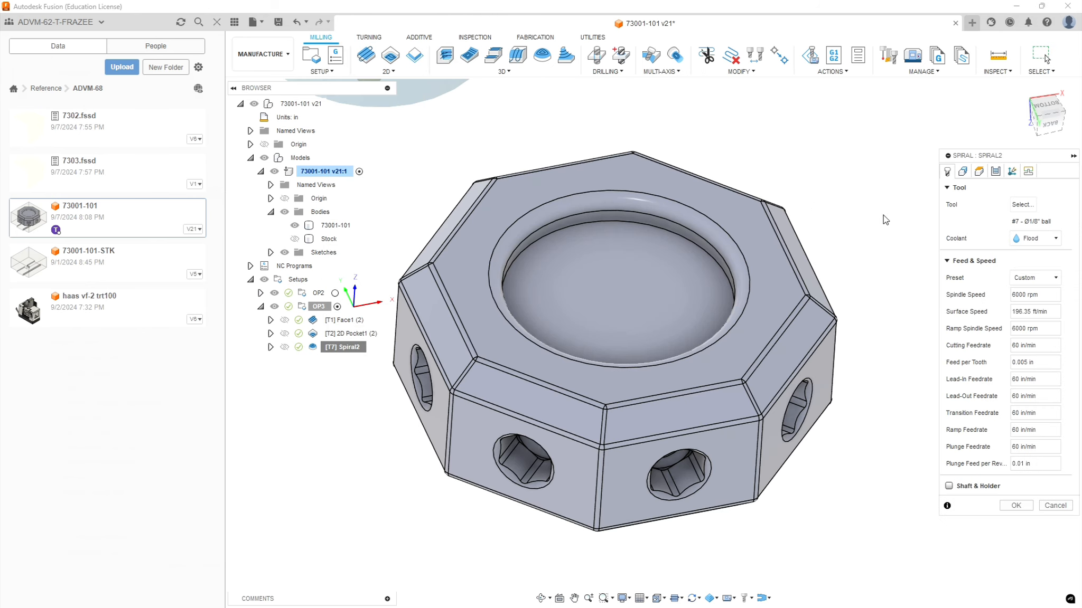
pyautogui.click(981, 177)
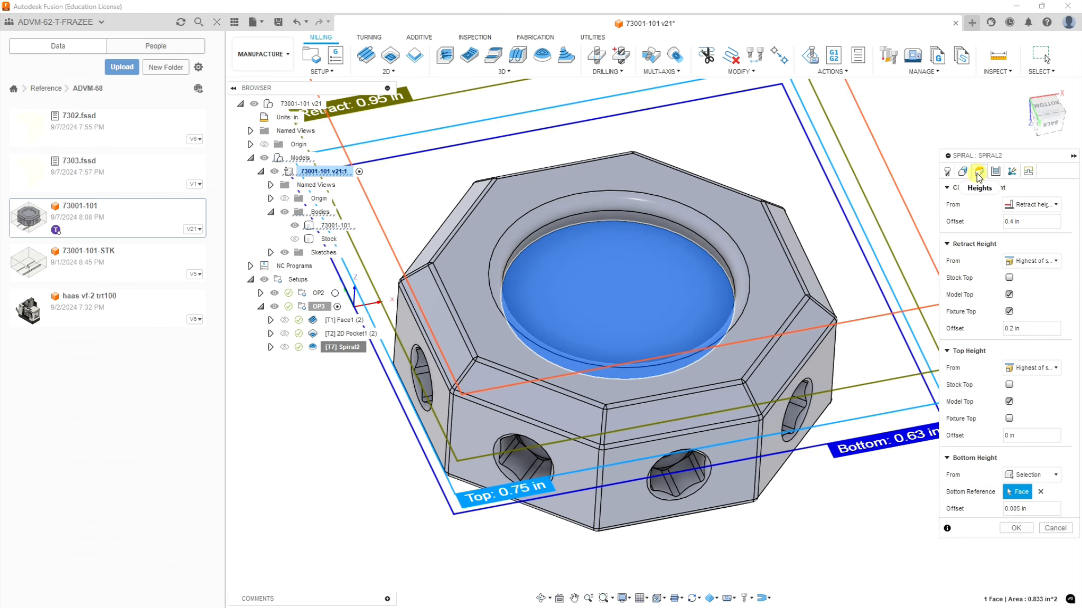
pyautogui.click(995, 172)
pyautogui.click(1016, 255)
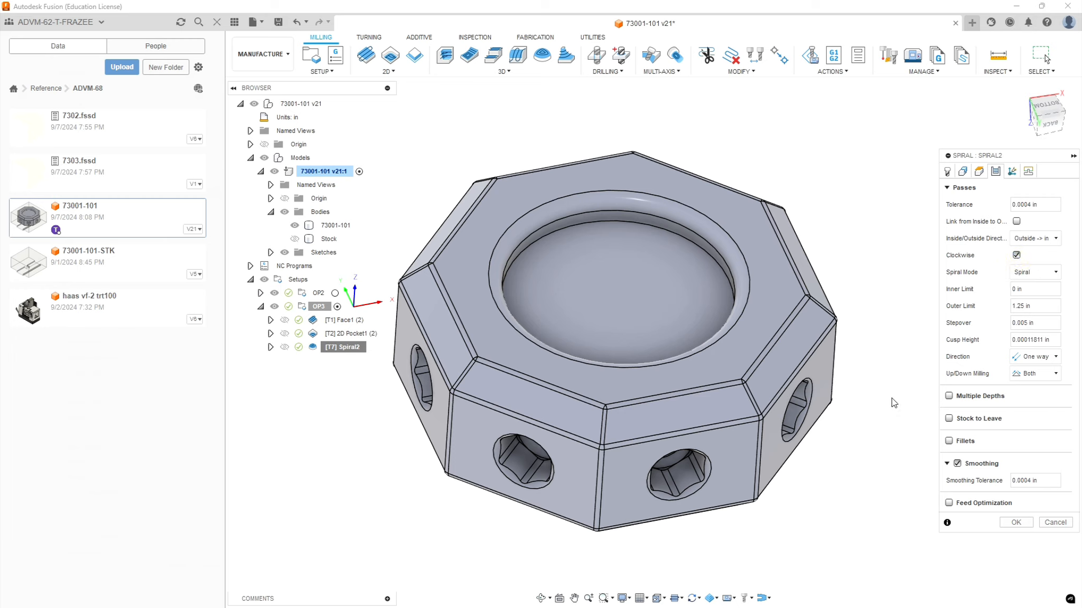
pyautogui.moveTo(966, 435)
pyautogui.click(1015, 523)
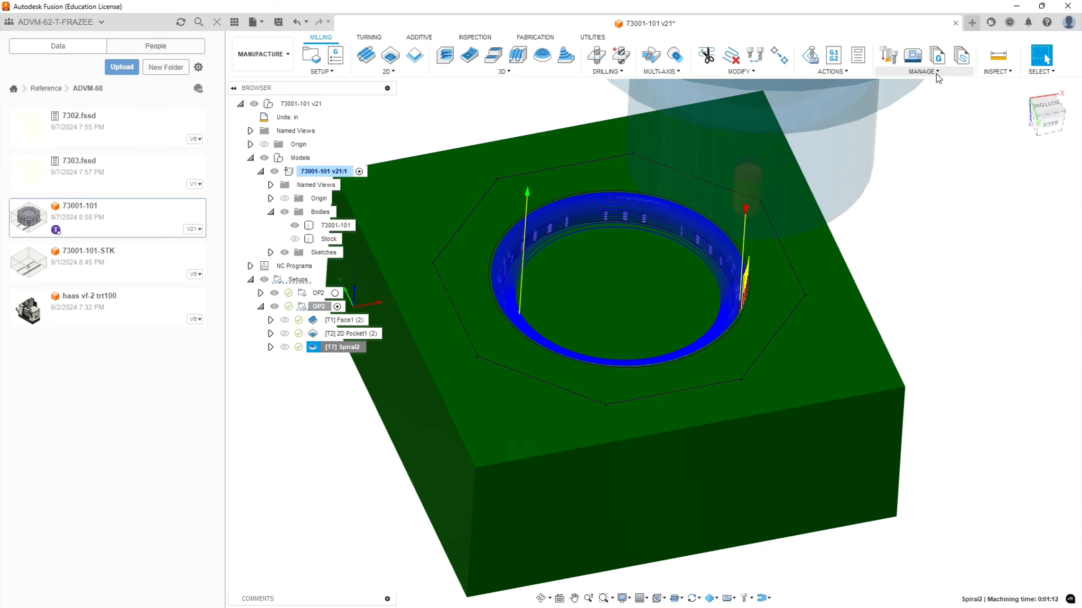
# Simulate the clockwise spiral toolpath, exit the simulation and deselect the operation.
pyautogui.click(935, 74)
pyautogui.click(810, 54)
pyautogui.click(652, 554)
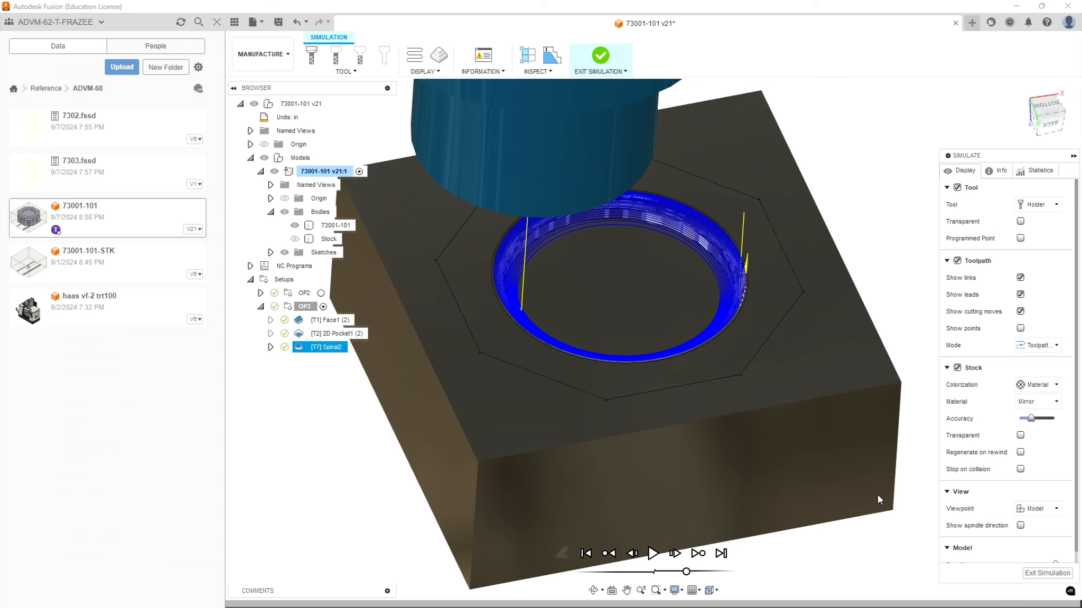
pyautogui.click(1041, 573)
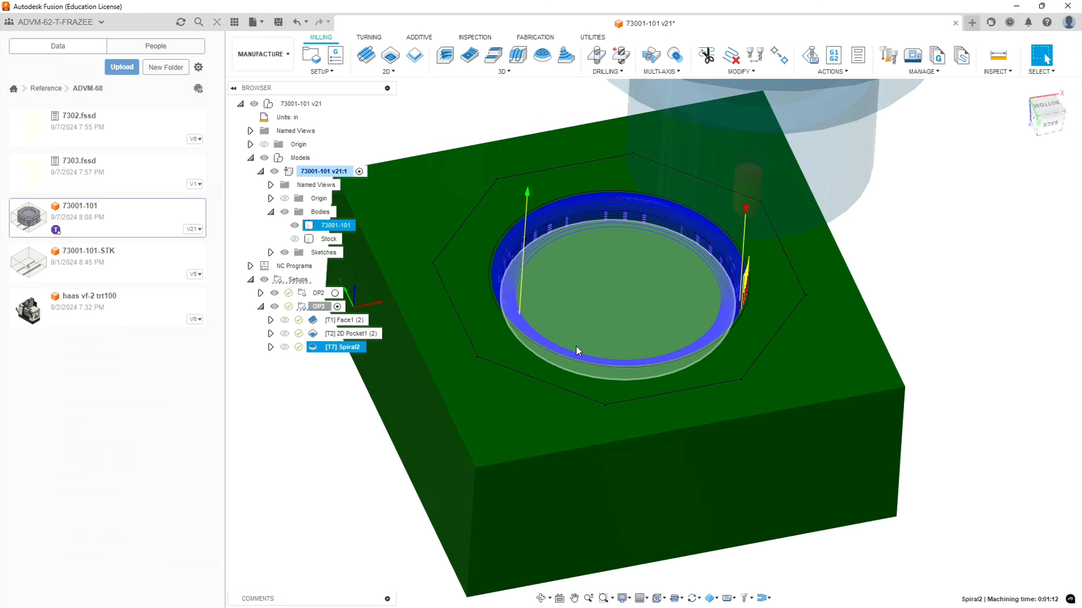
pyautogui.click(342, 447)
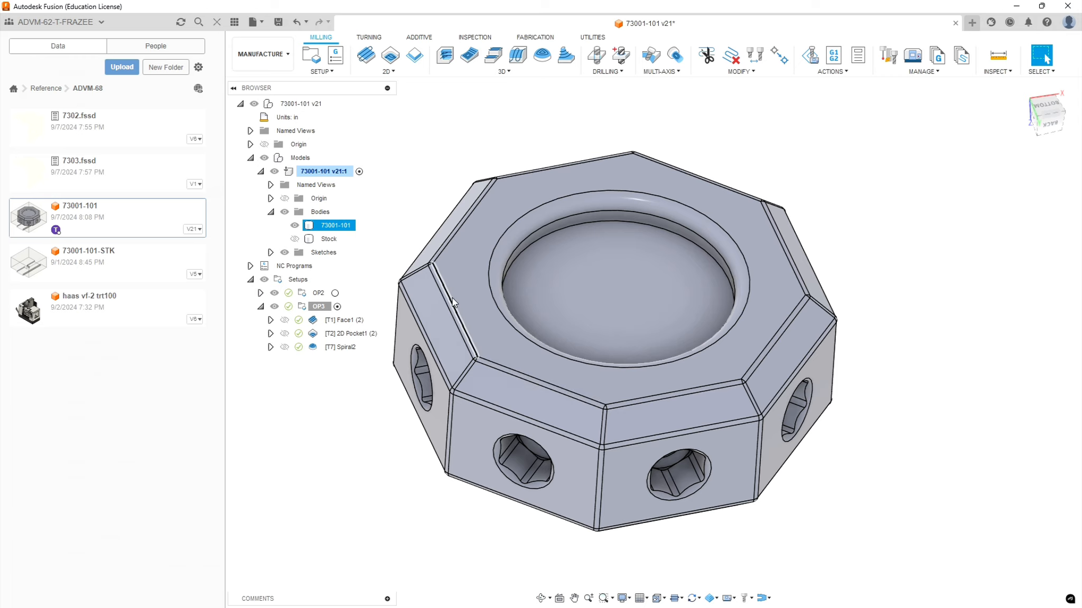
# Create a 3D Morphed Spiral operation bounded by two selected closed chains, the upper and lower edge loops of the octagonal chamfer.
pyautogui.click(606, 425)
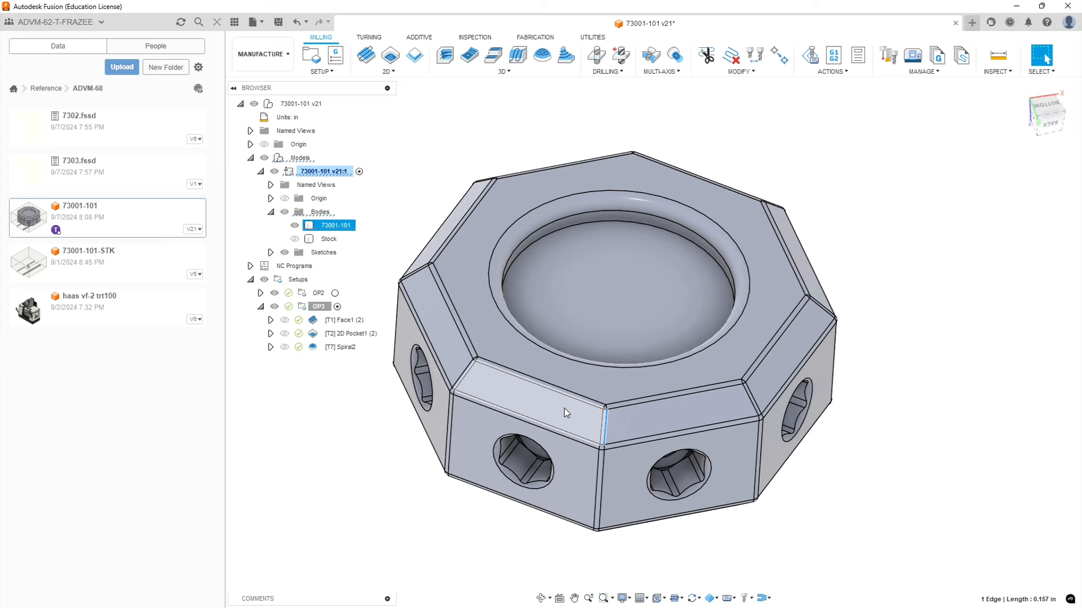
pyautogui.click(510, 71)
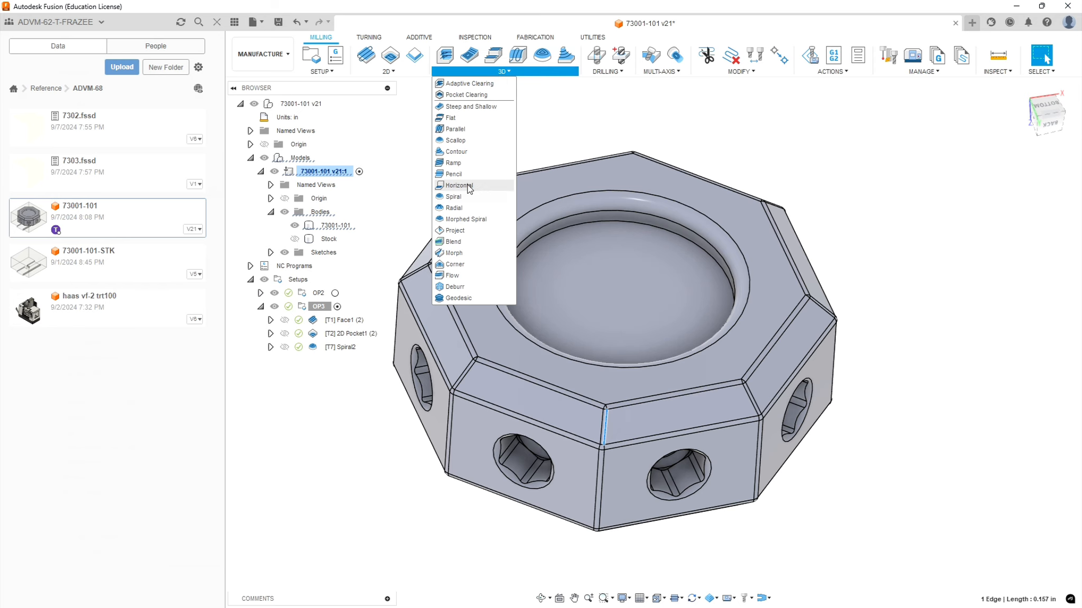
pyautogui.moveTo(477, 222)
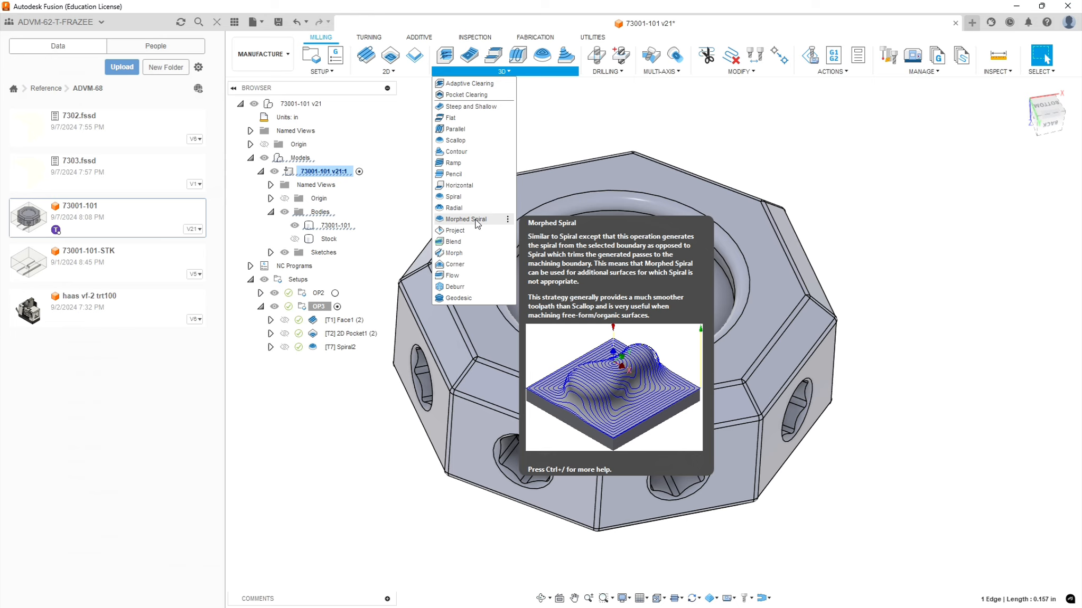
pyautogui.click(466, 218)
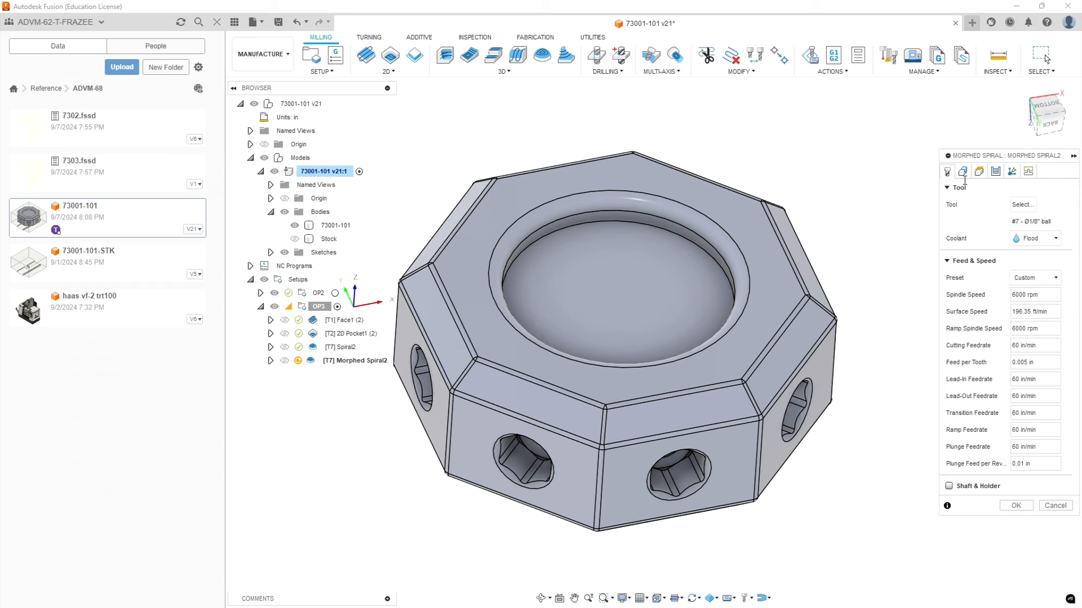
pyautogui.click(962, 172)
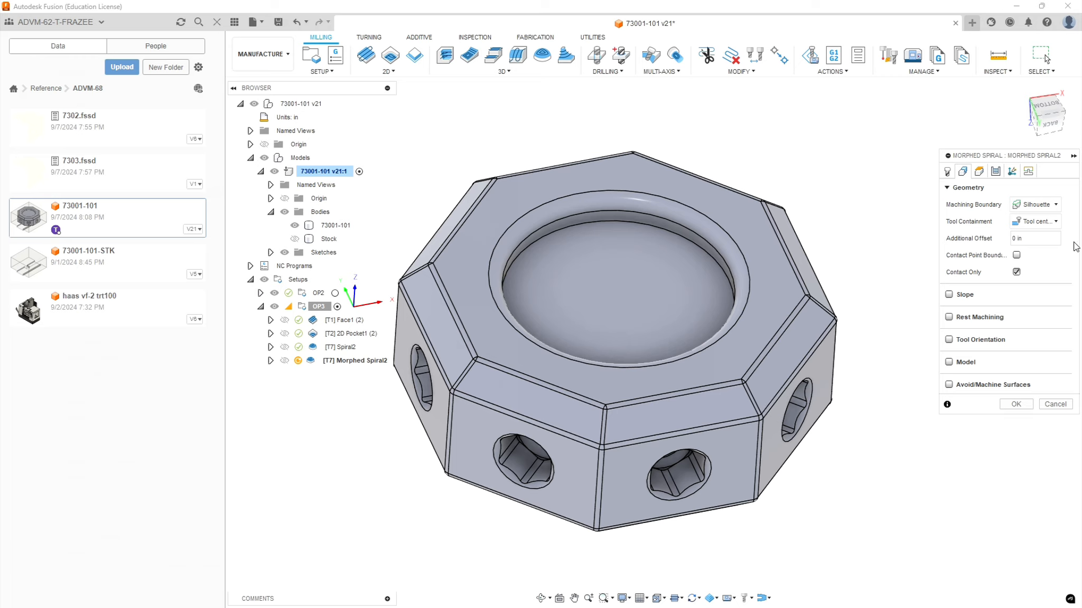
pyautogui.click(1055, 206)
pyautogui.click(1037, 242)
pyautogui.click(673, 393)
pyautogui.click(682, 436)
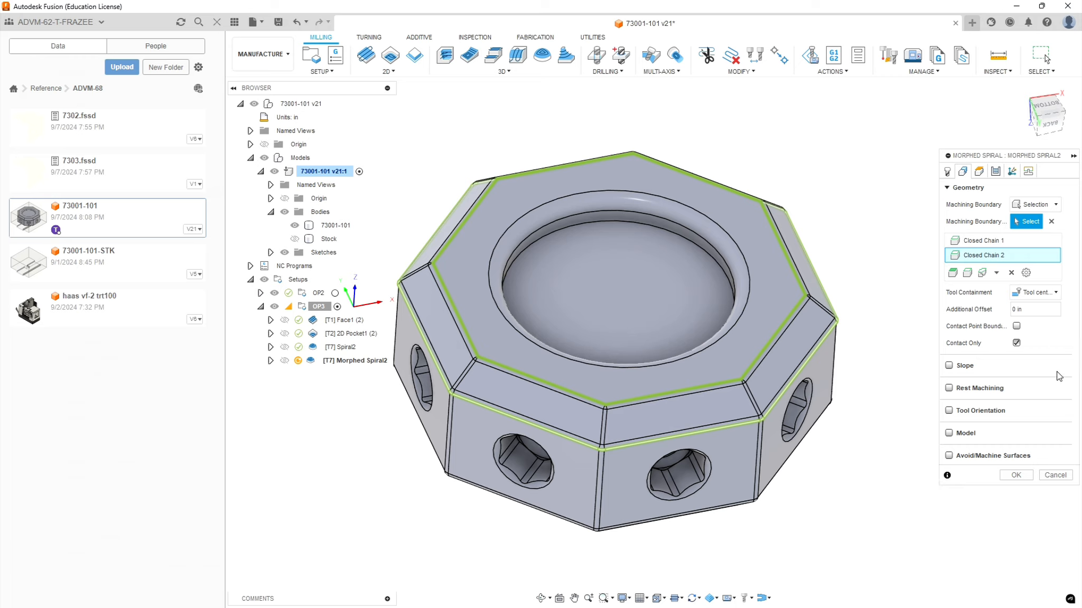
# Set the tool containment to Tool outside boundary and add the flat top face as an avoid surface.
pyautogui.click(1056, 293)
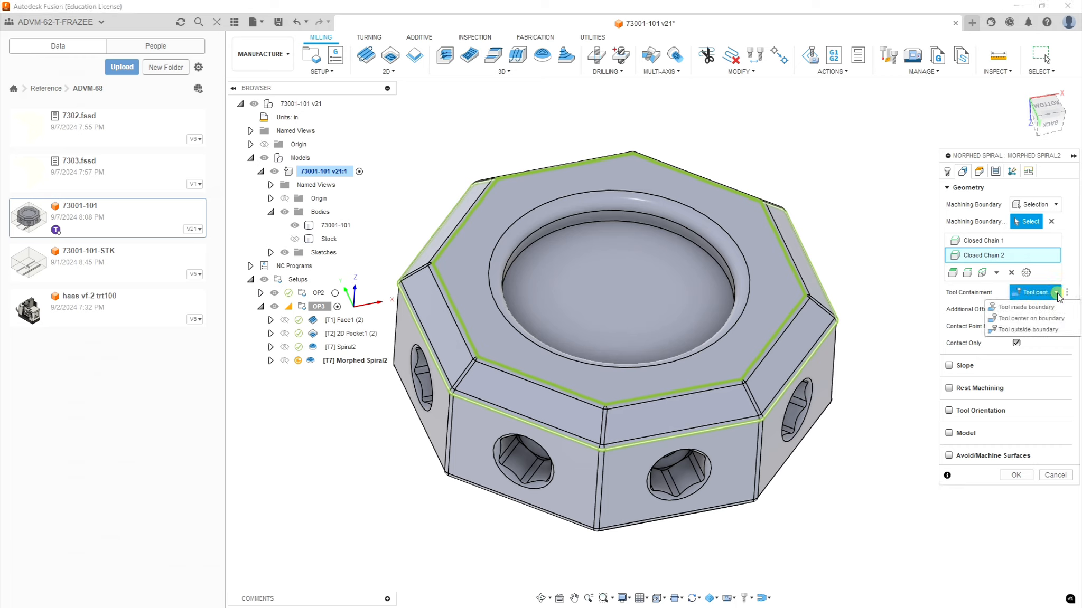
pyautogui.click(1033, 330)
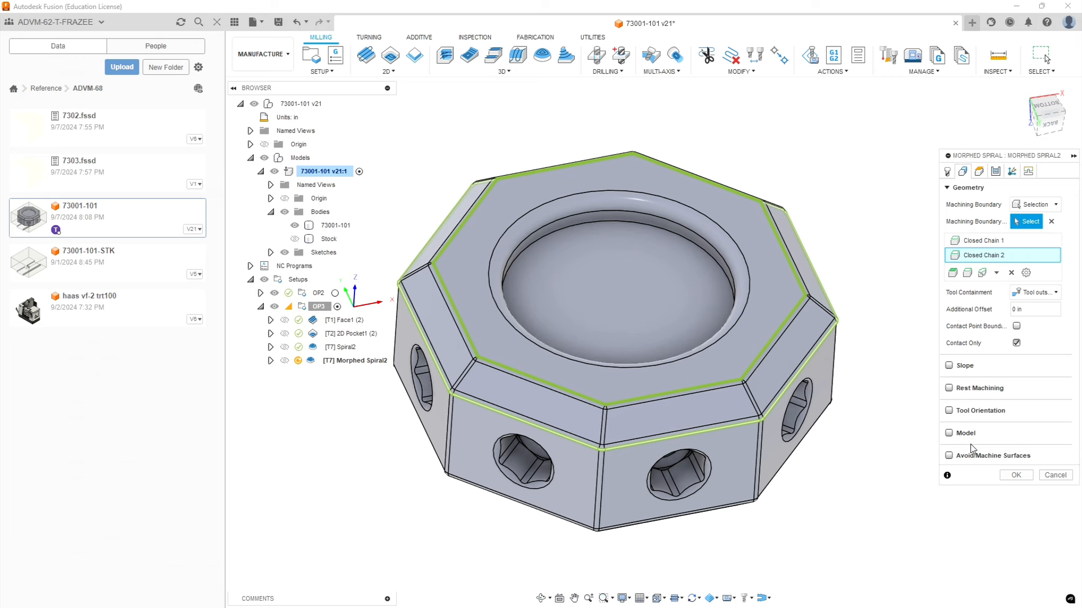
pyautogui.click(950, 456)
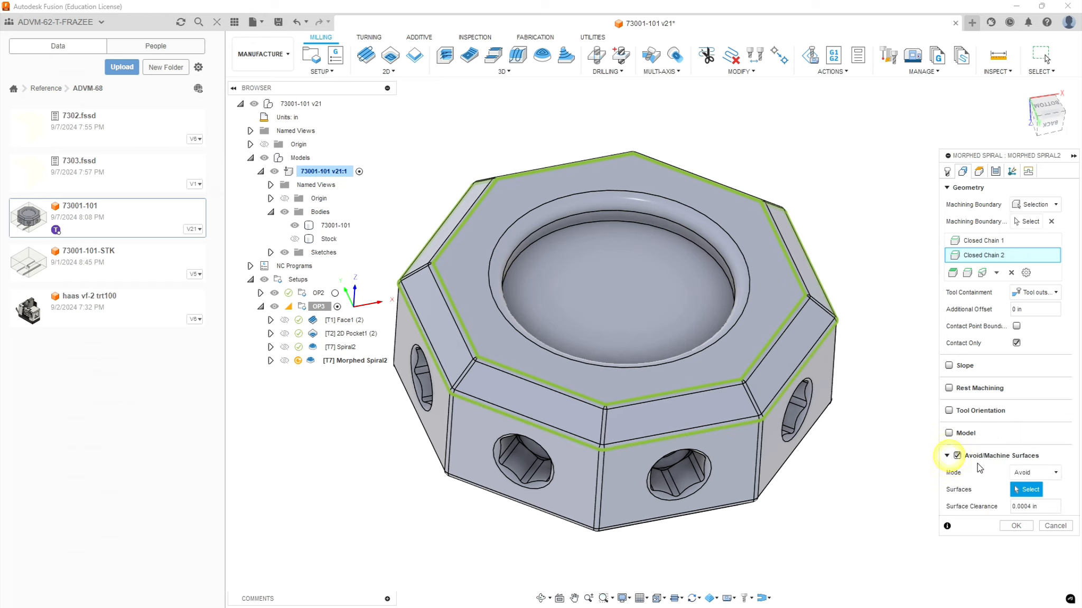
pyautogui.click(778, 312)
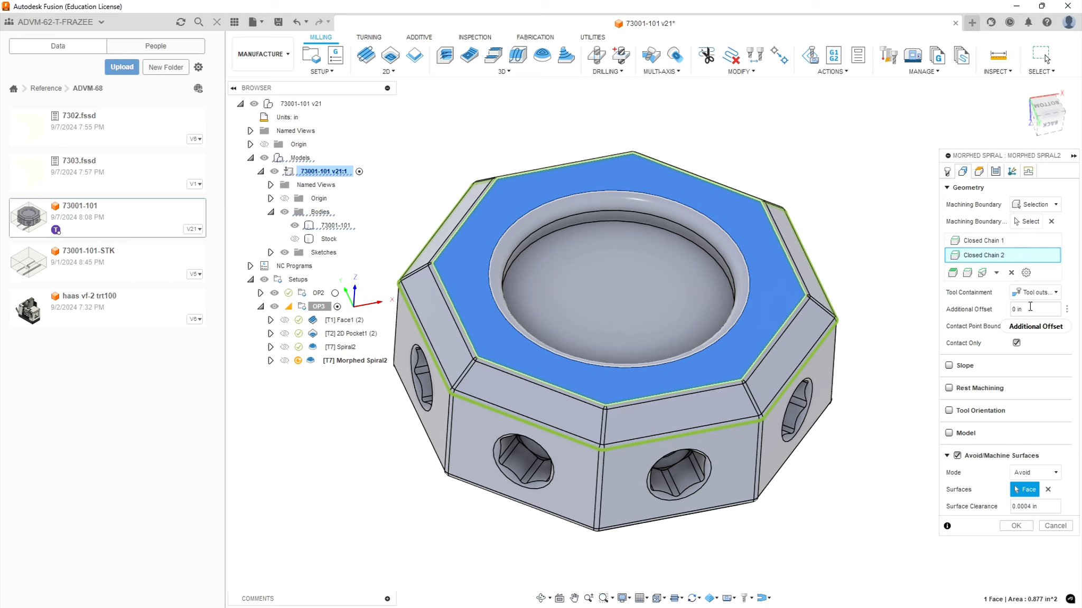
# Exclude Stock Top from the retract height, and reference the top height to Model Top instead of Stock Top.
pyautogui.click(978, 170)
pyautogui.click(999, 278)
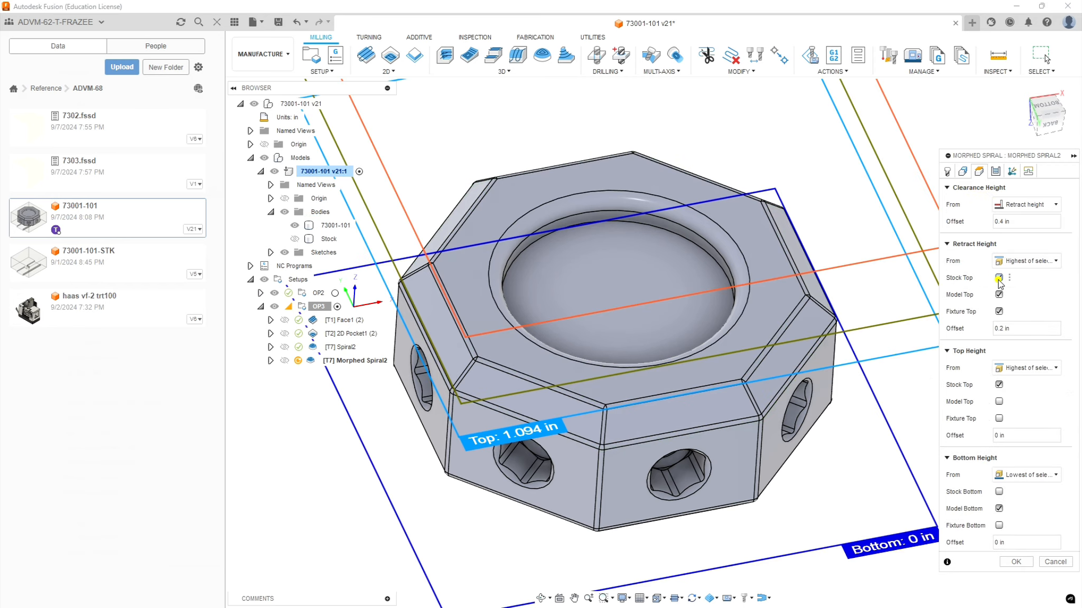
pyautogui.click(999, 384)
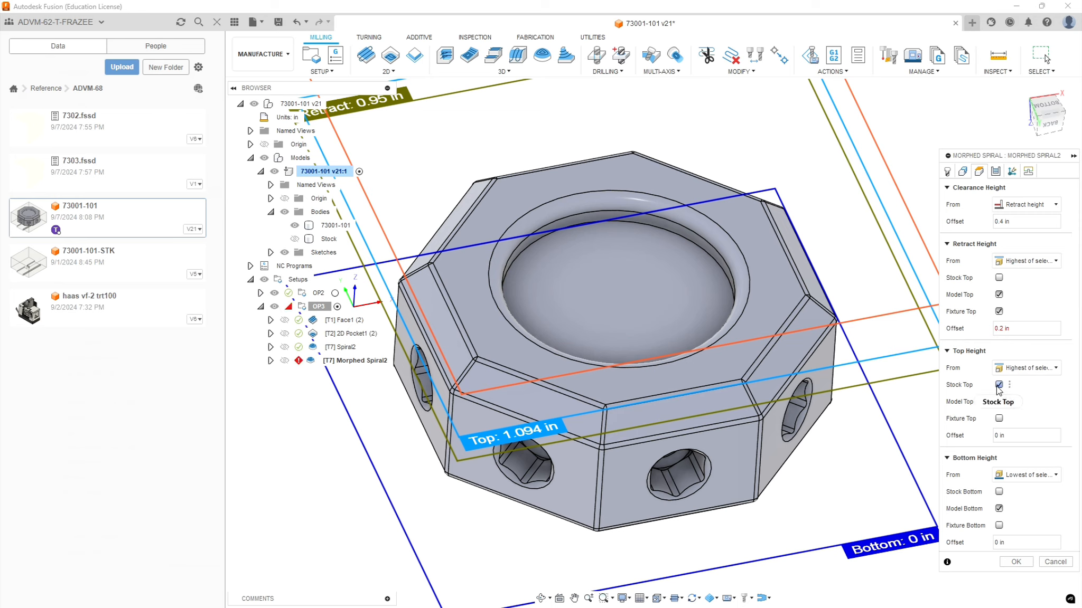
pyautogui.click(999, 402)
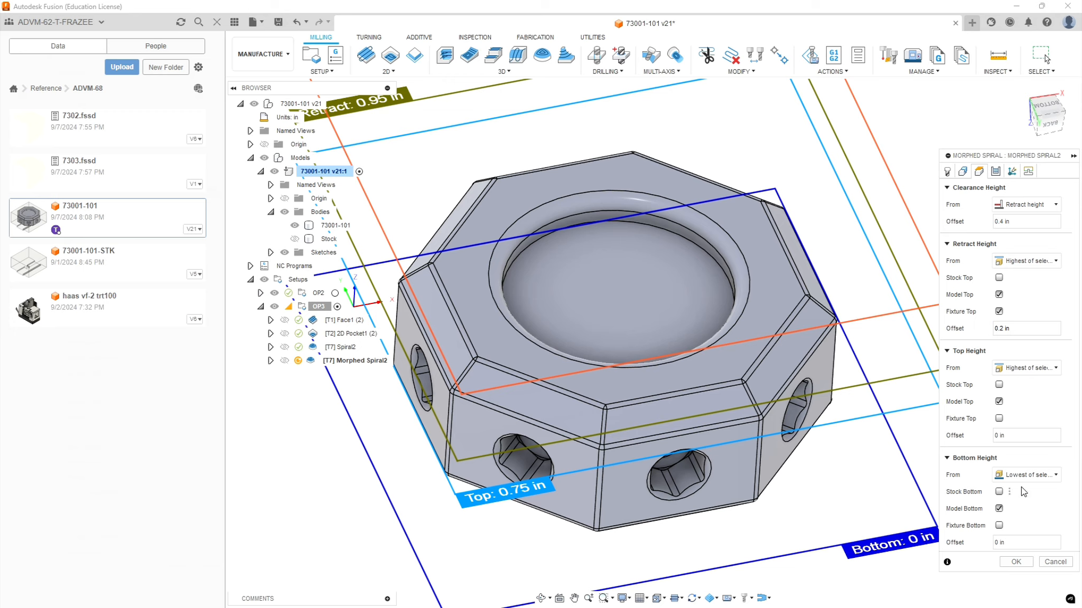
# Set the bottom height from a selection on the chamfer's lower edge with an offset of -.06 in.
pyautogui.click(1056, 476)
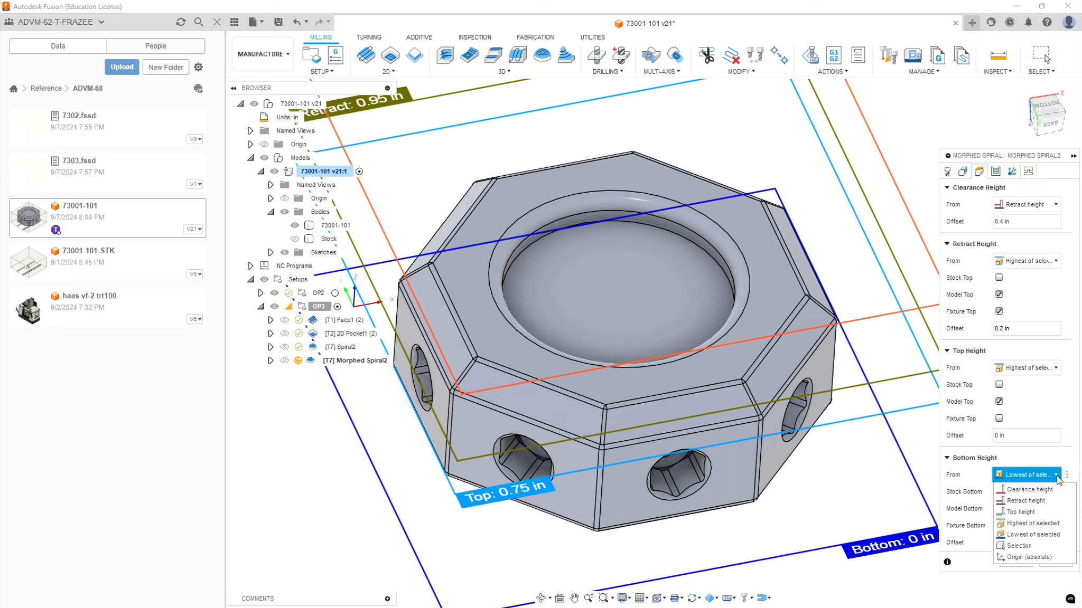
pyautogui.click(1019, 545)
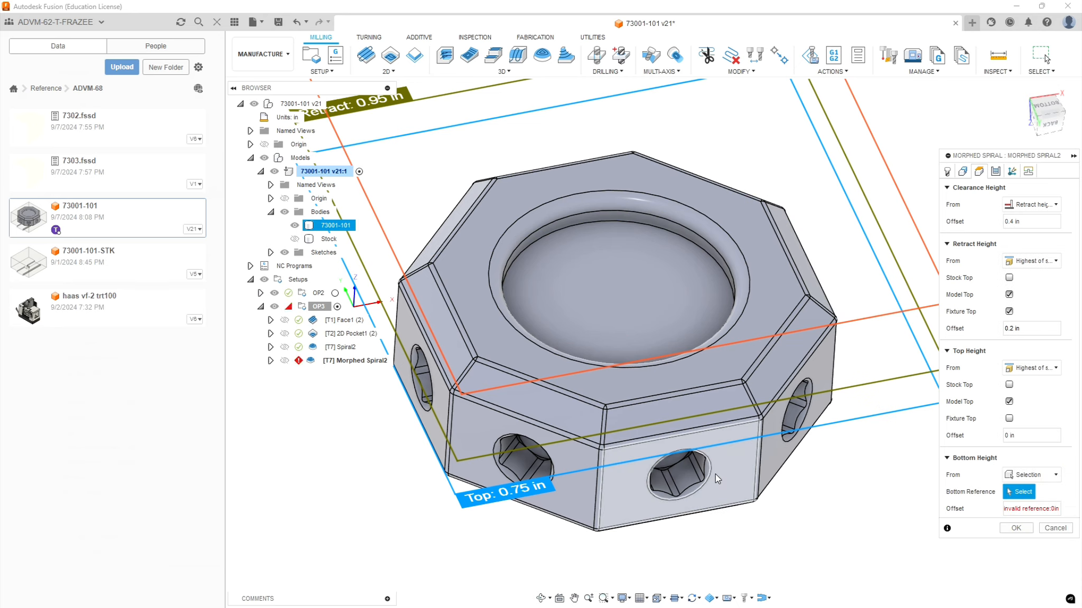
pyautogui.click(470, 402)
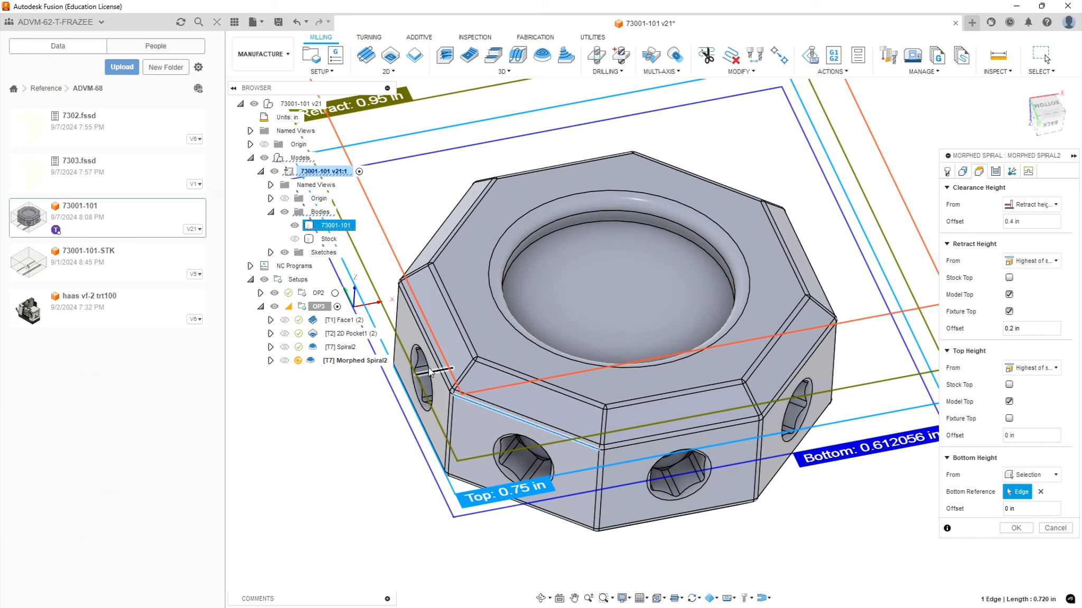
pyautogui.moveTo(1024, 510); pyautogui.dragTo(958, 512)
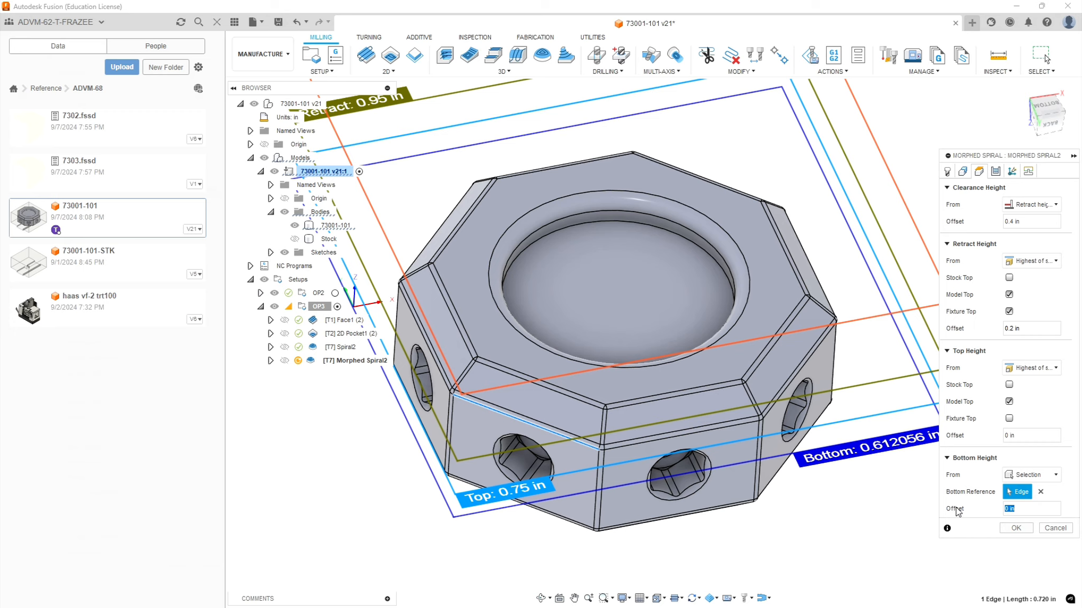
pyautogui.write('-')
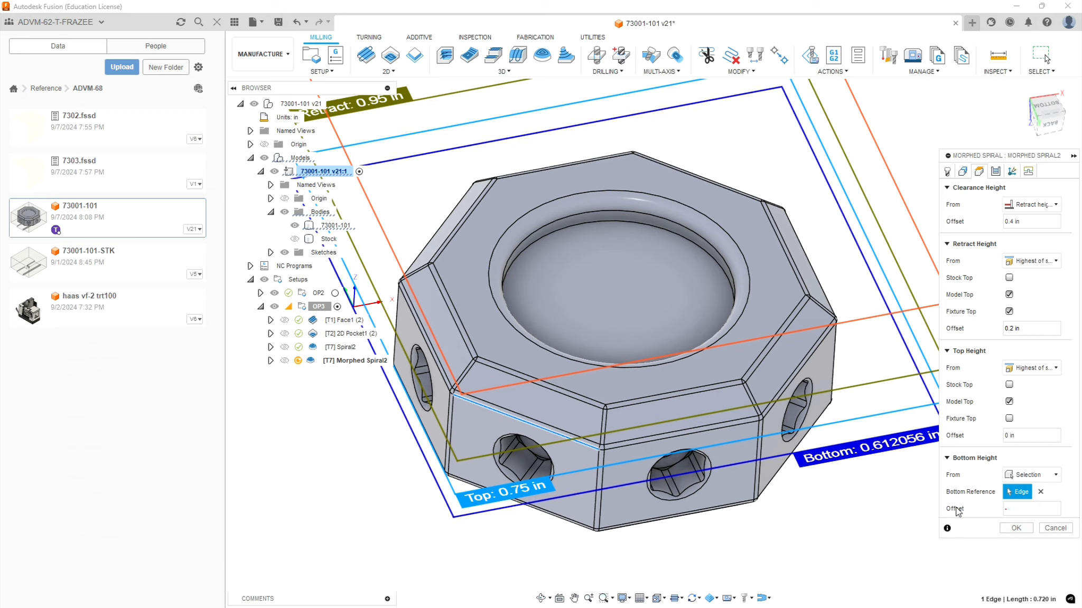
pyautogui.write('.0625')
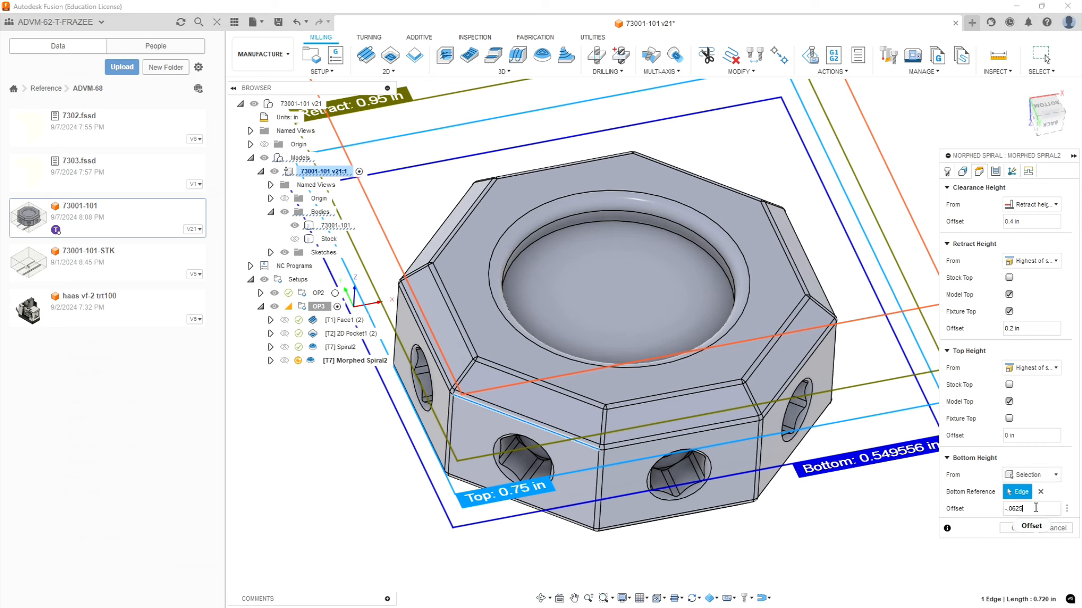
pyautogui.press('BackSpace')
pyautogui.press('BackSpace')
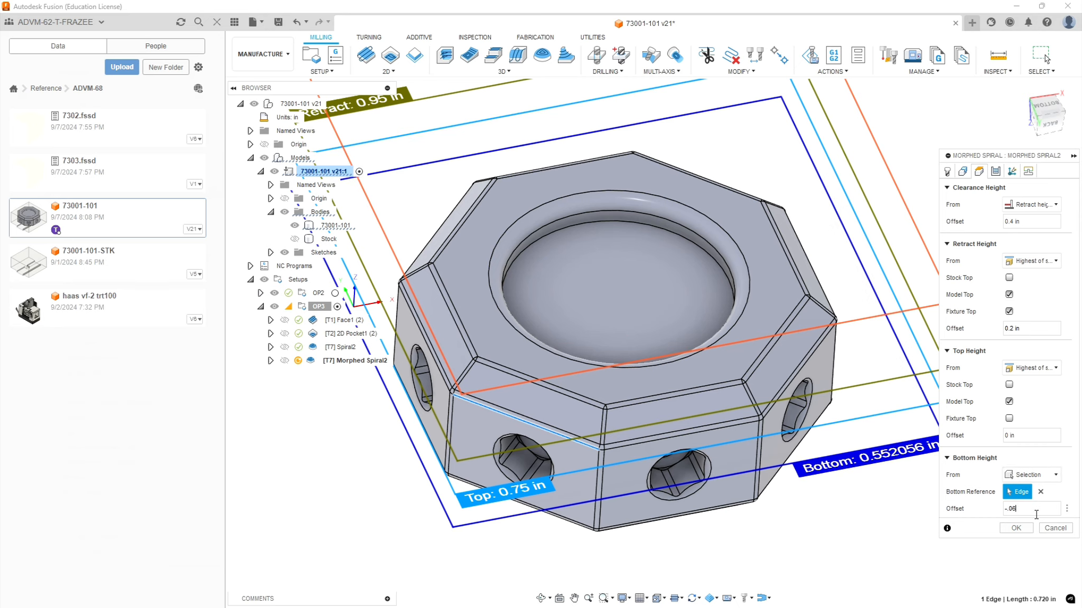
# Set the bottom height offset to -.063 in and both the vertical lead-in and lead-out radii to 0 in, and generate the morphed spiral.
pyautogui.write('3')
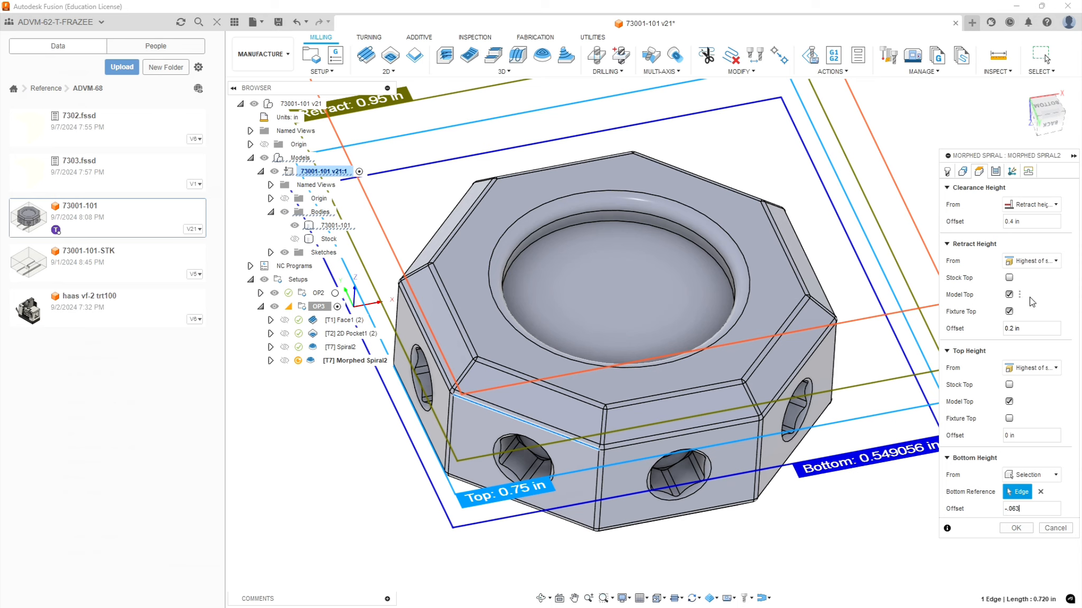
pyautogui.click(1012, 170)
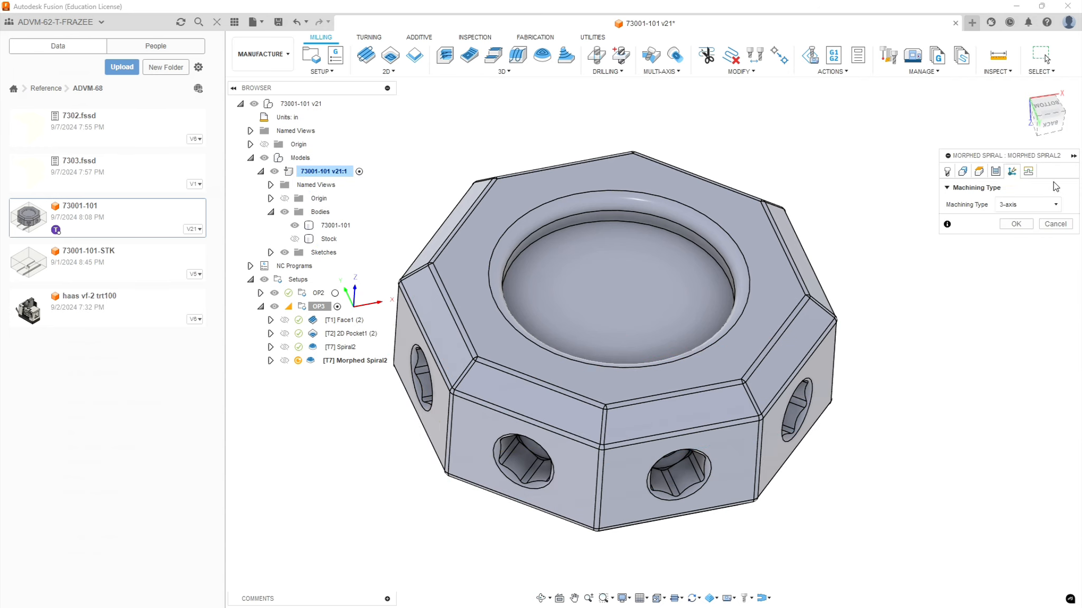
pyautogui.click(1028, 172)
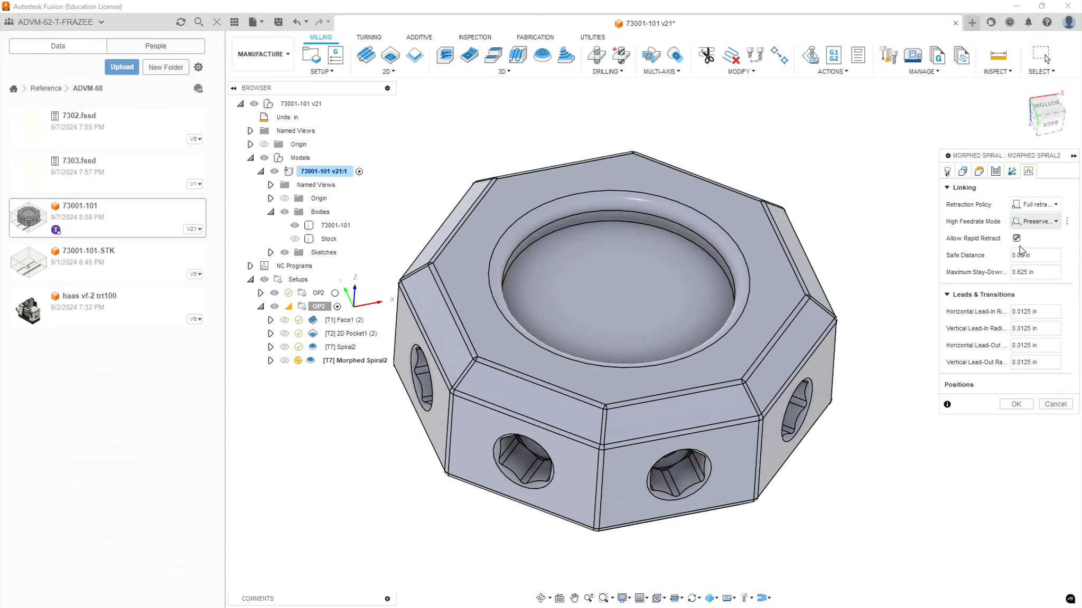
pyautogui.click(1050, 331)
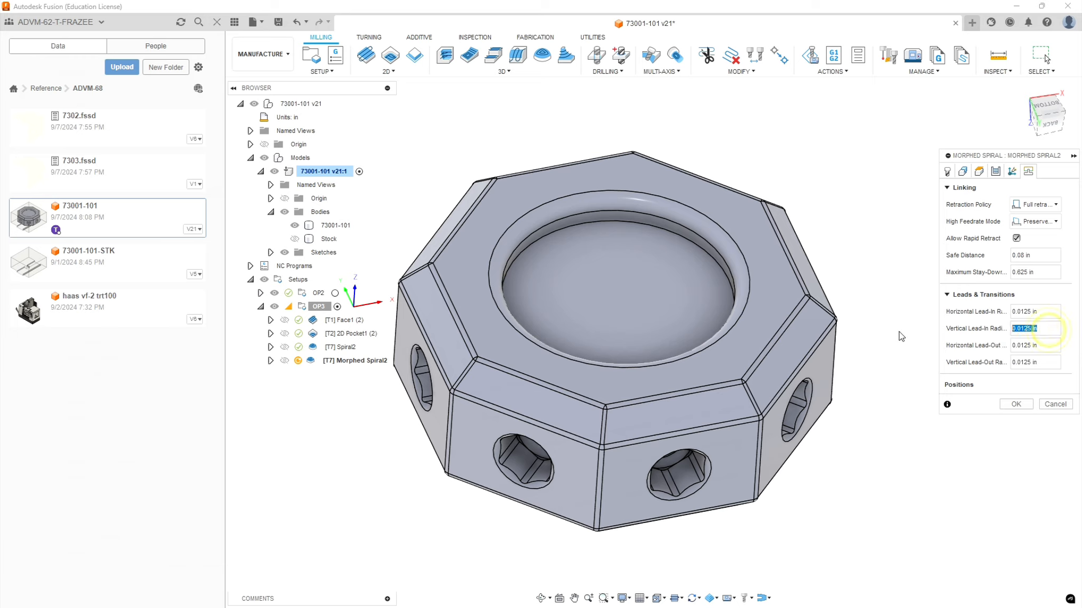
pyautogui.write('0')
pyautogui.click(1043, 363)
pyautogui.write('0')
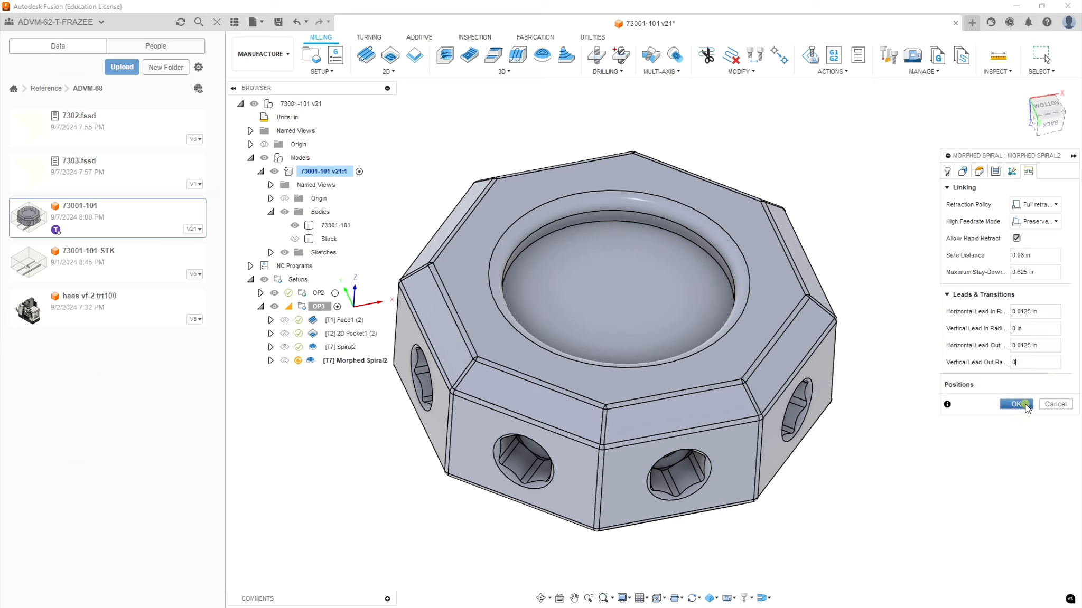
pyautogui.click(1016, 404)
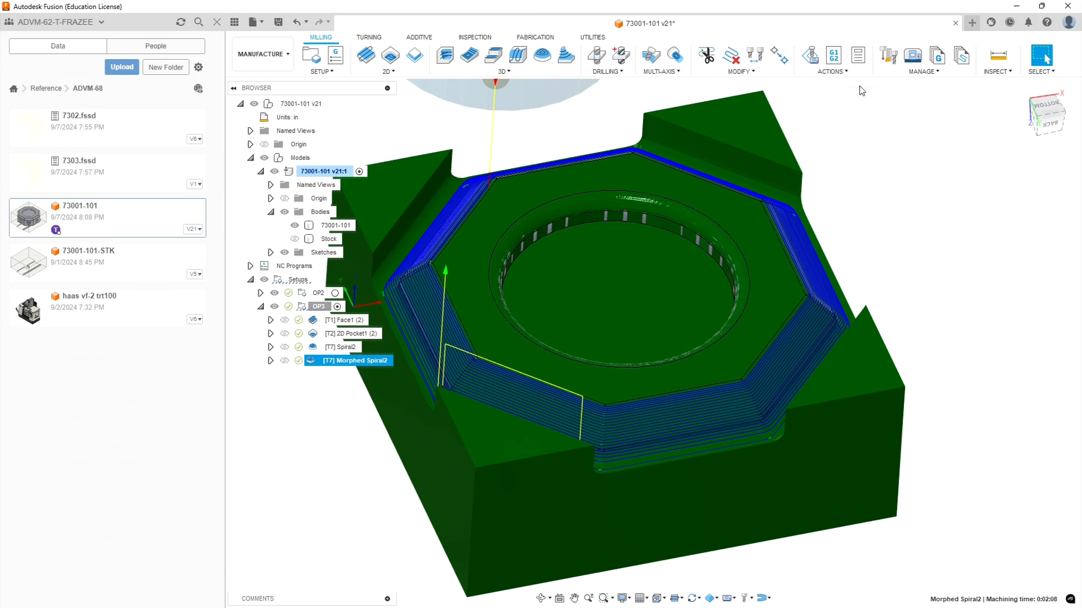
# Simulate the morphed spiral toolpath to check how it cuts the octagonal chamfer.
pyautogui.click(832, 71)
pyautogui.click(827, 92)
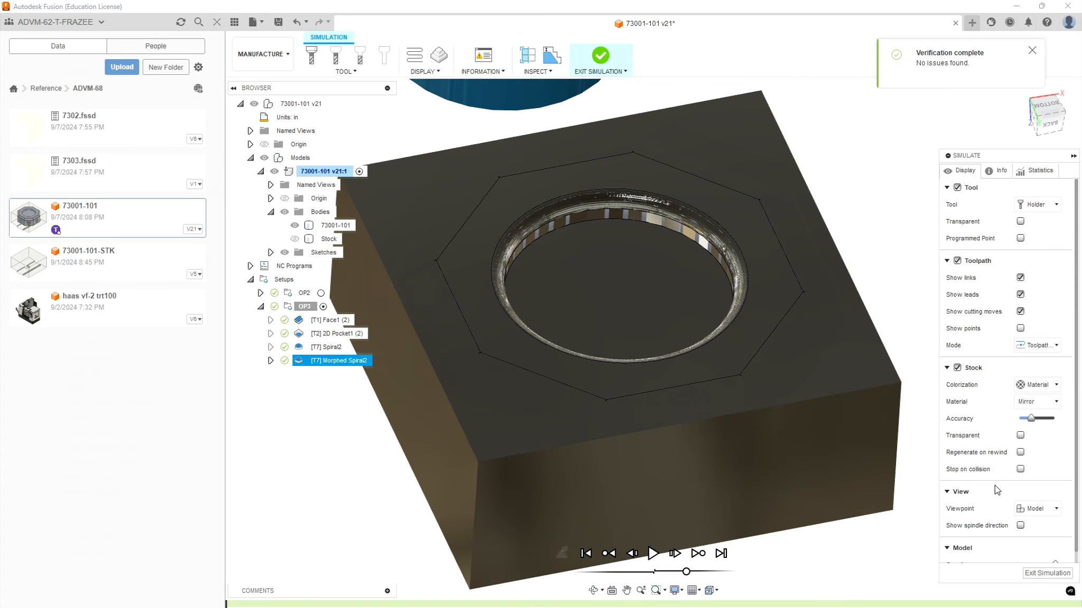
pyautogui.click(652, 554)
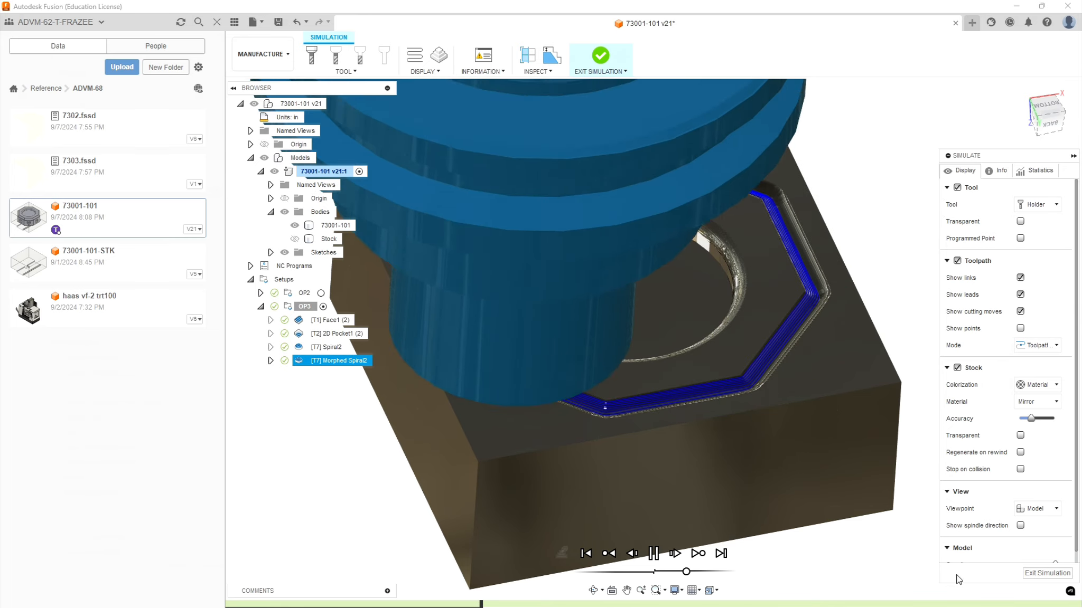
pyautogui.click(1036, 574)
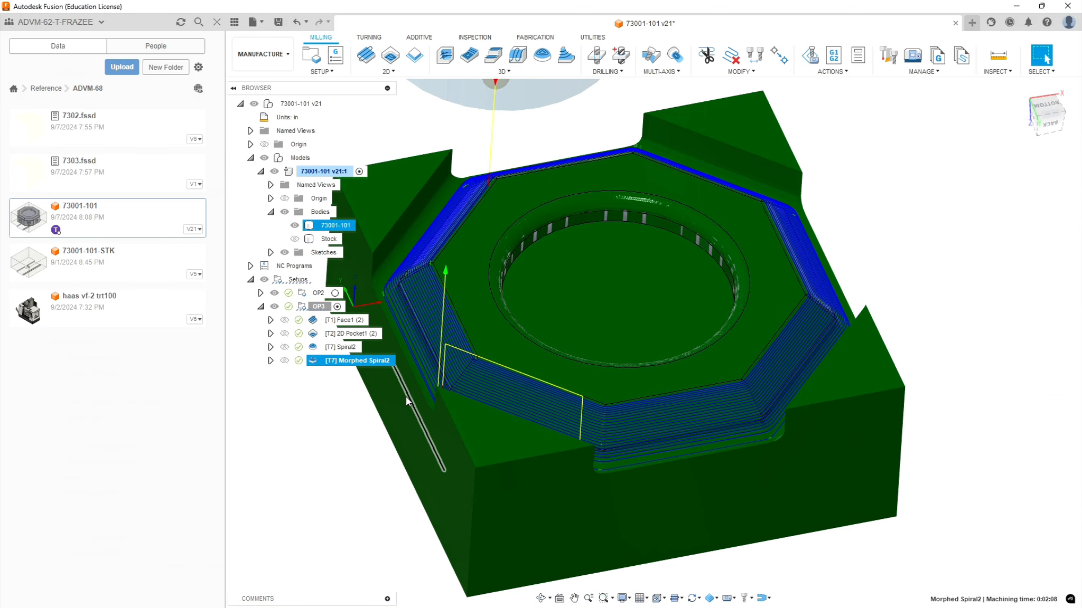
# Edit the passes of the morphed spiral operation to have Clockwise enabled and the direction set to One way.
pyautogui.rightClick(338, 360)
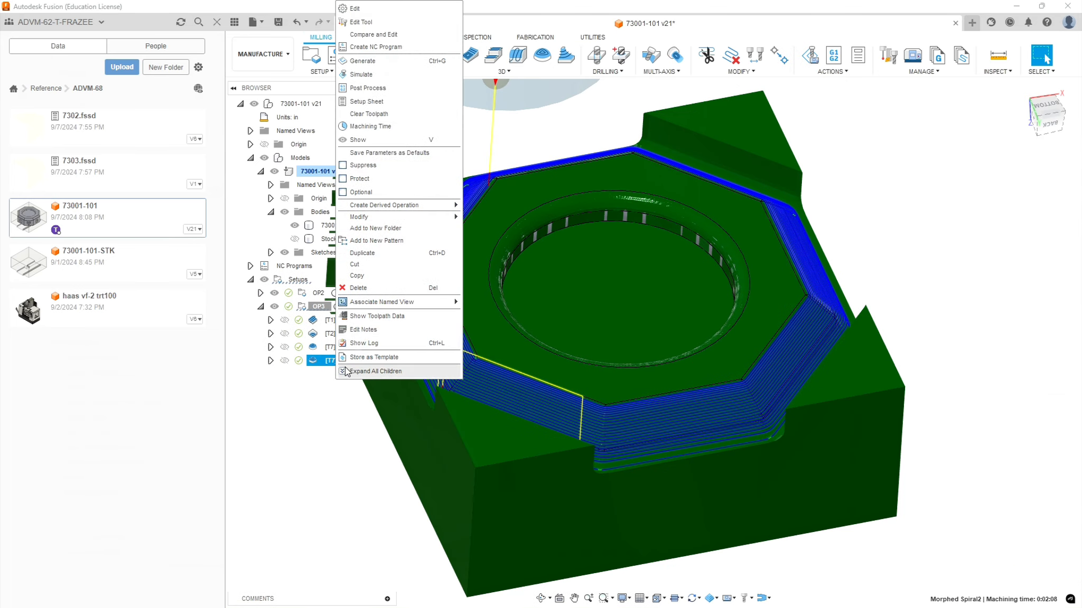
pyautogui.click(353, 8)
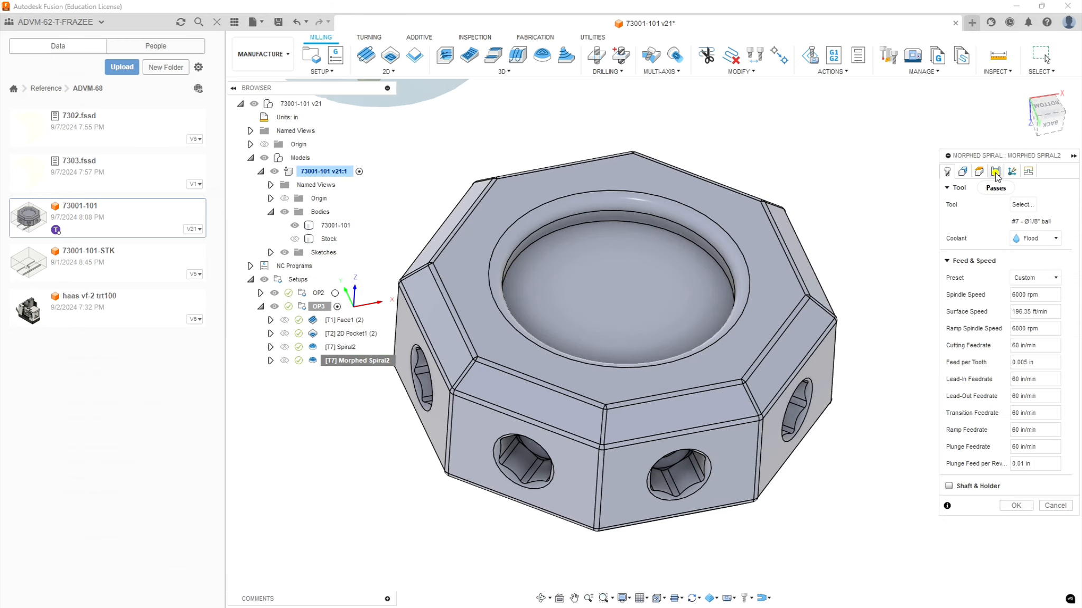
pyautogui.click(995, 171)
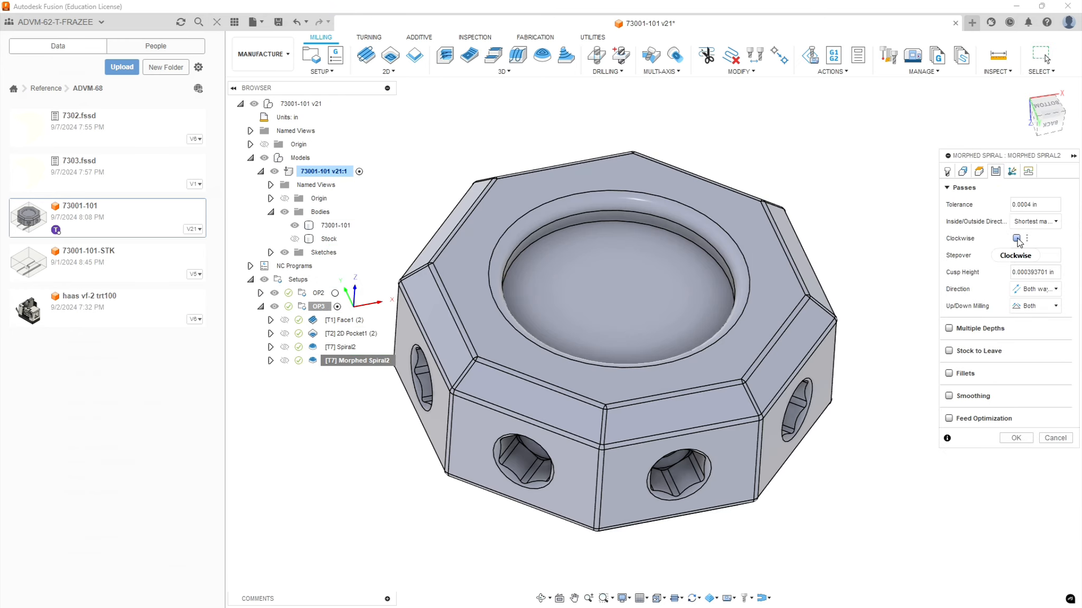
pyautogui.click(1017, 238)
pyautogui.click(1055, 290)
pyautogui.click(1037, 304)
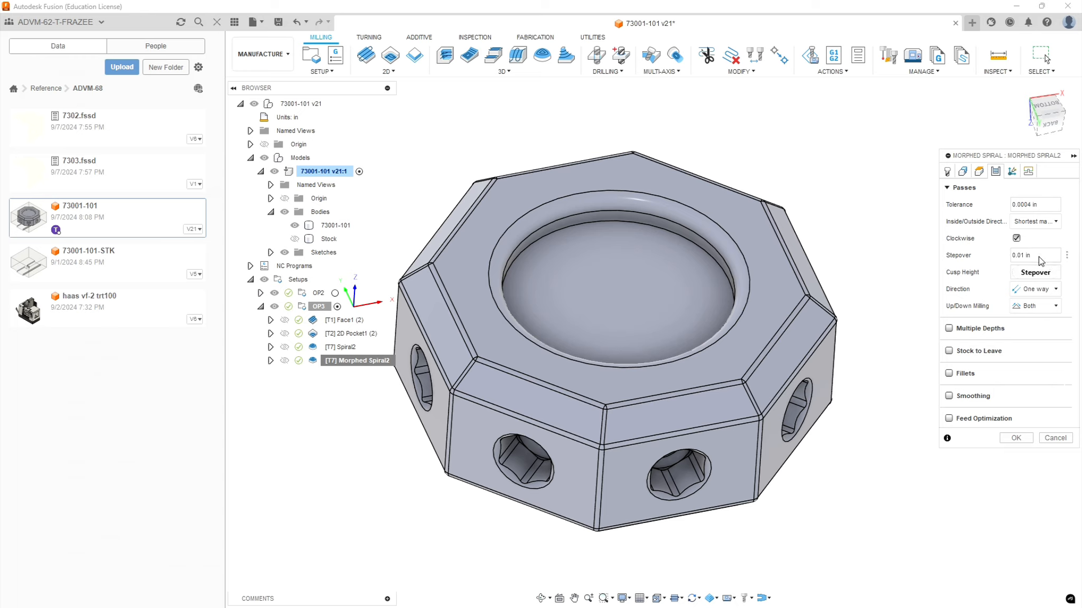
# Set the stepover to 0.005 in, enable Smoothing, and regenerate the morphed spiral toolpath.
pyautogui.write('5')
pyautogui.click(955, 397)
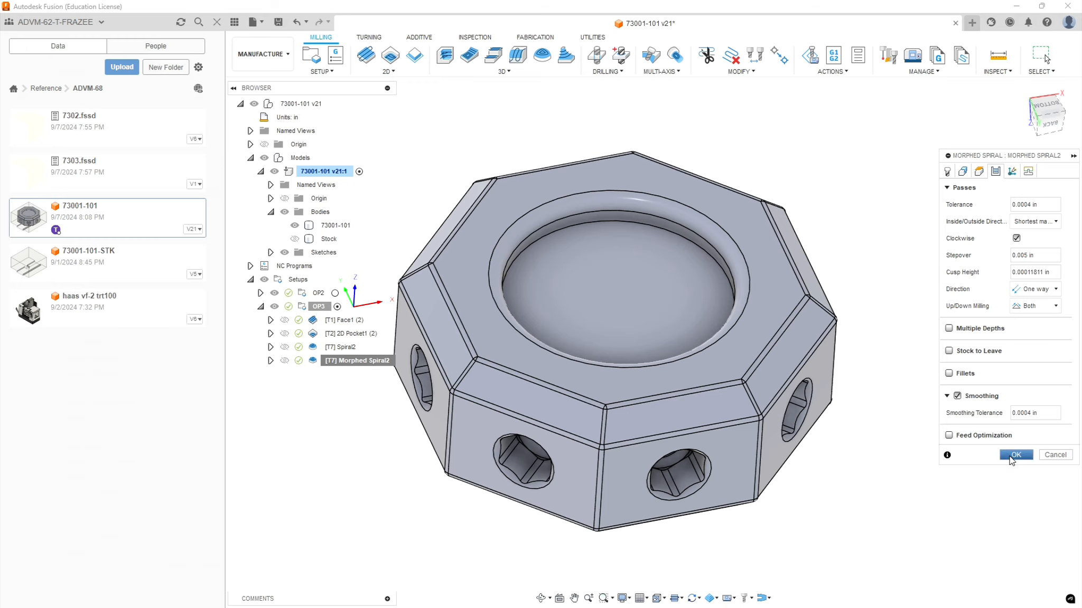
pyautogui.click(1011, 458)
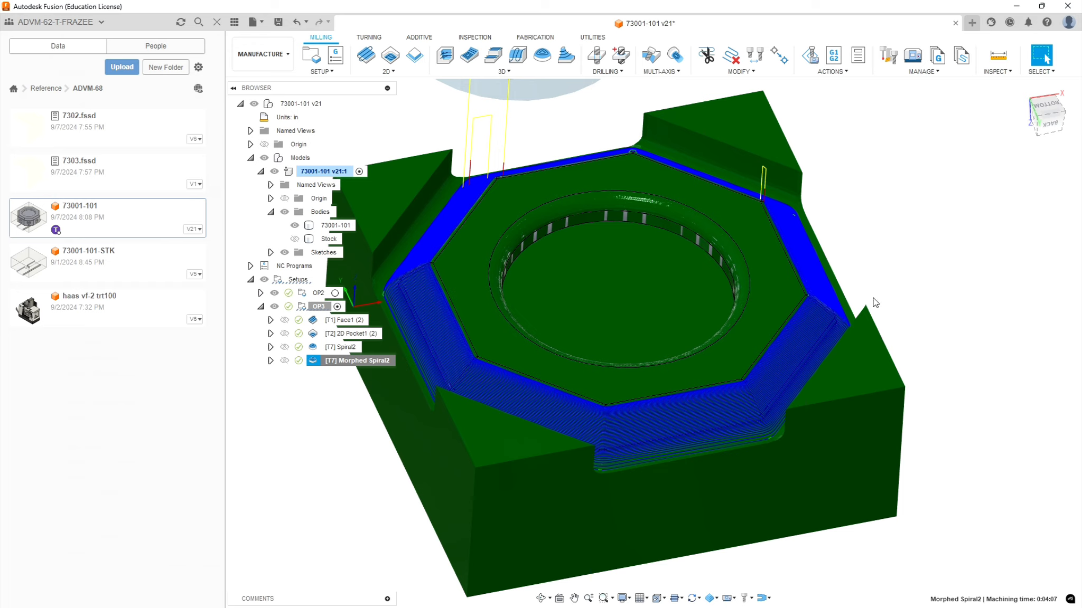
# Simulate the regenerated chamfer toolpath, viewing the cut from the side, and examine its machining time statistics.
pyautogui.click(845, 73)
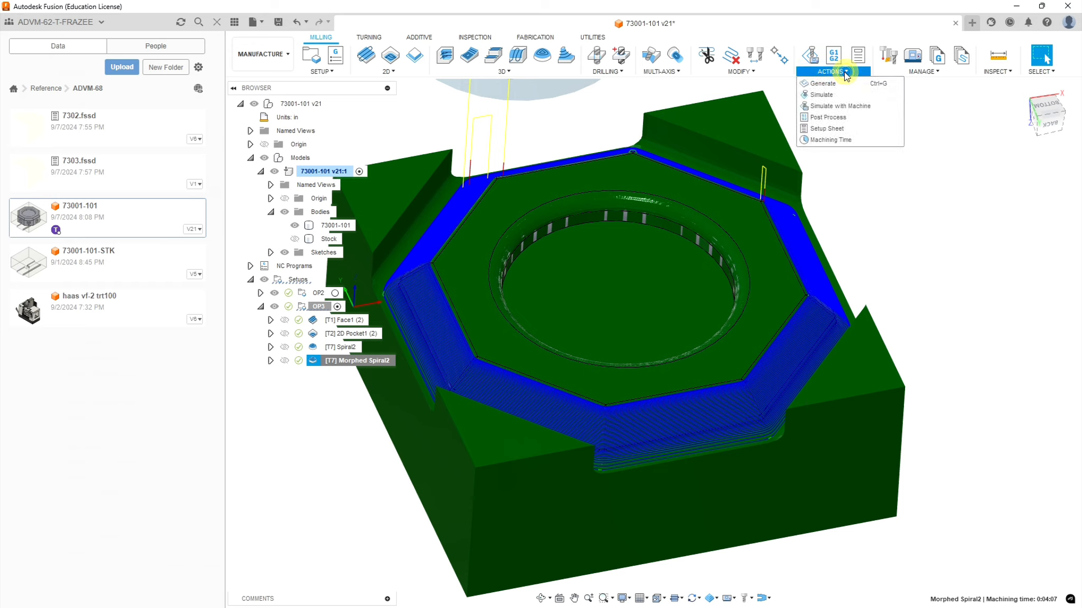
pyautogui.click(824, 104)
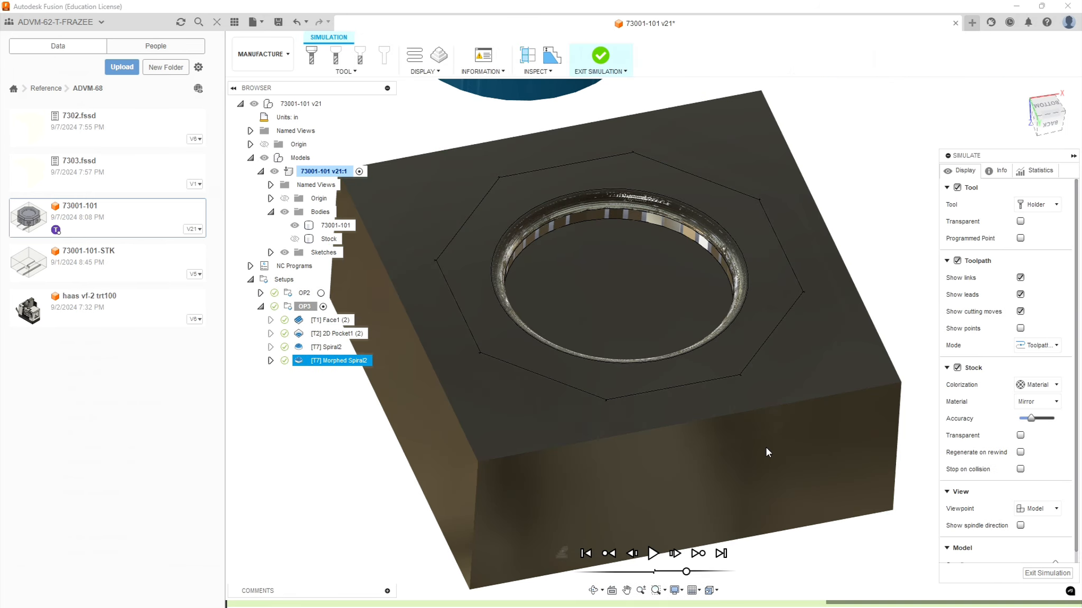
pyautogui.click(653, 553)
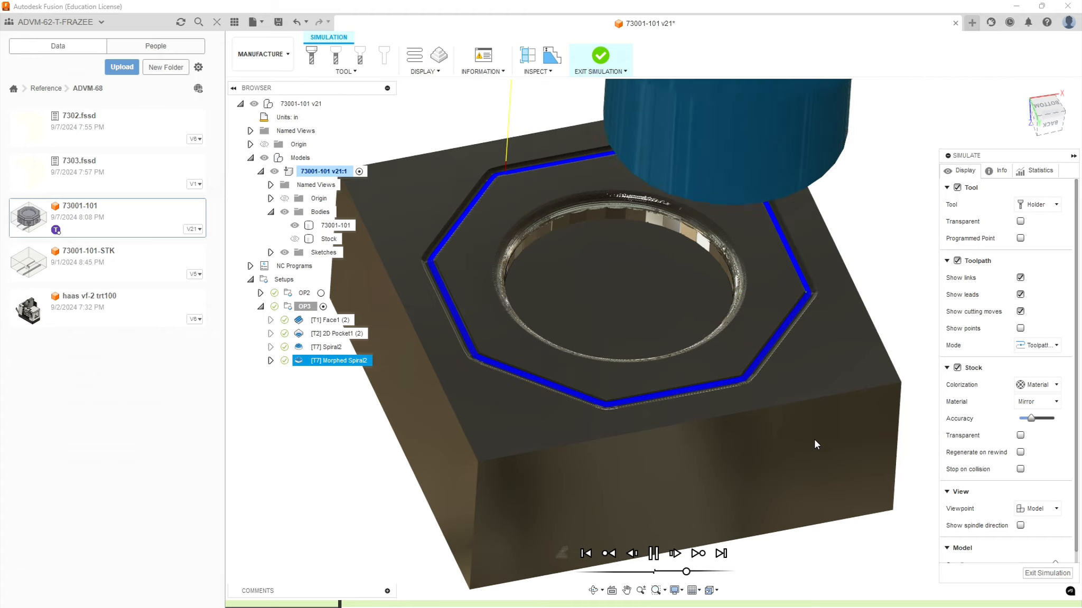
pyautogui.keyDown('shift'); pyautogui.moveTo(814, 438); pyautogui.dragTo(728, 406, button='middle'); pyautogui.keyUp('shift')
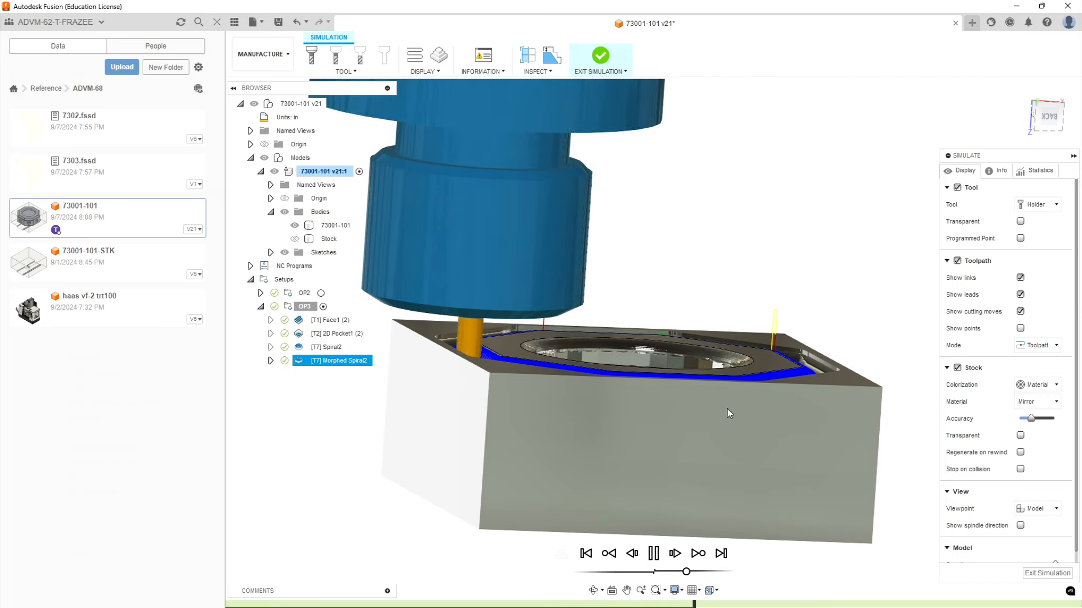
pyautogui.click(1037, 170)
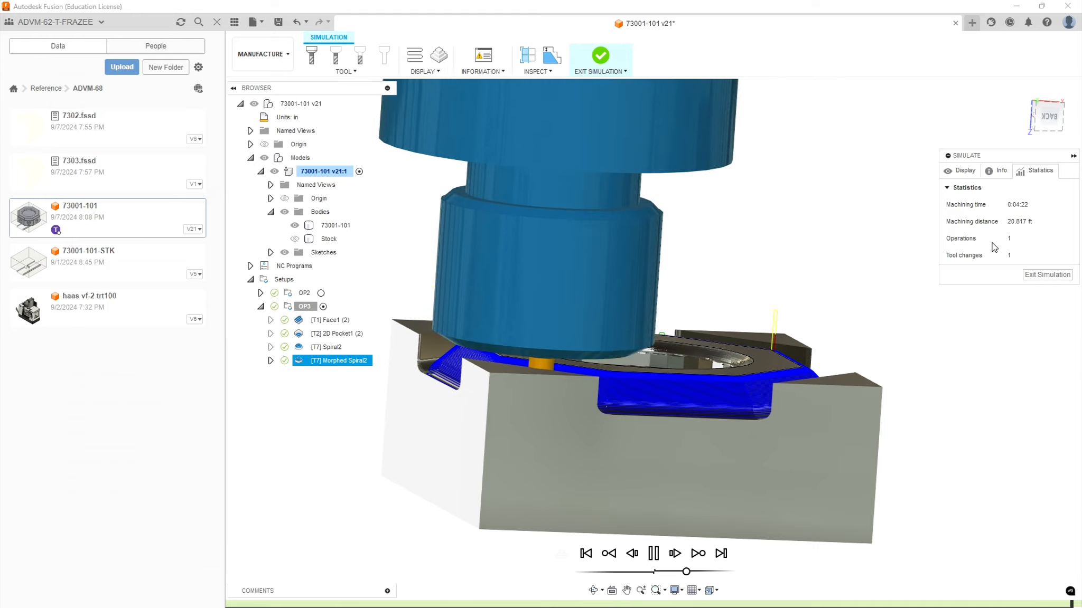
pyautogui.click(1047, 275)
# Save the 73001-101 design as a new version.
pyautogui.click(278, 22)
pyautogui.click(522, 332)
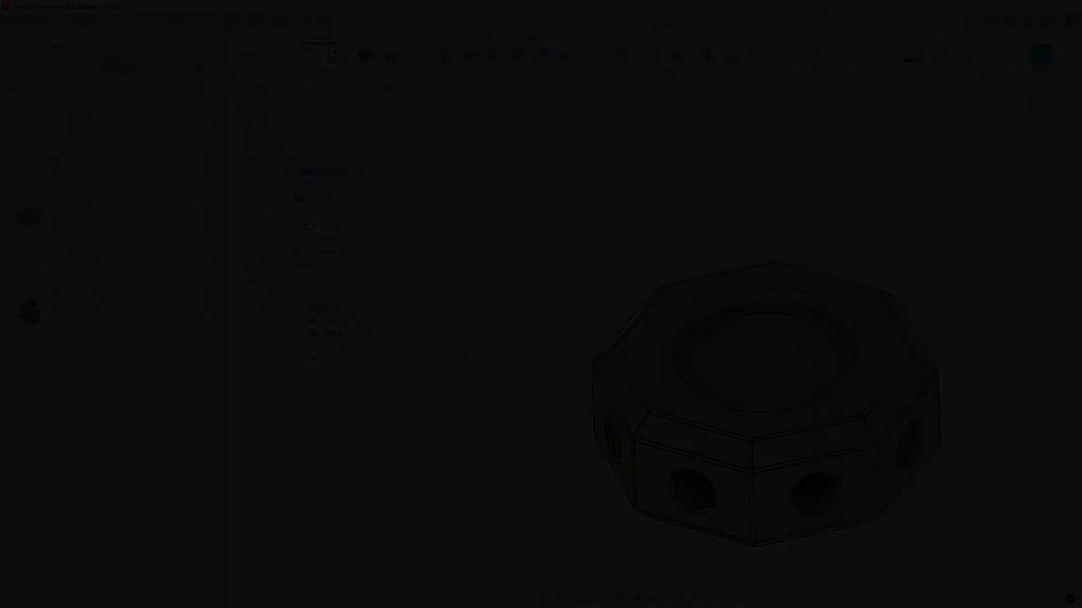